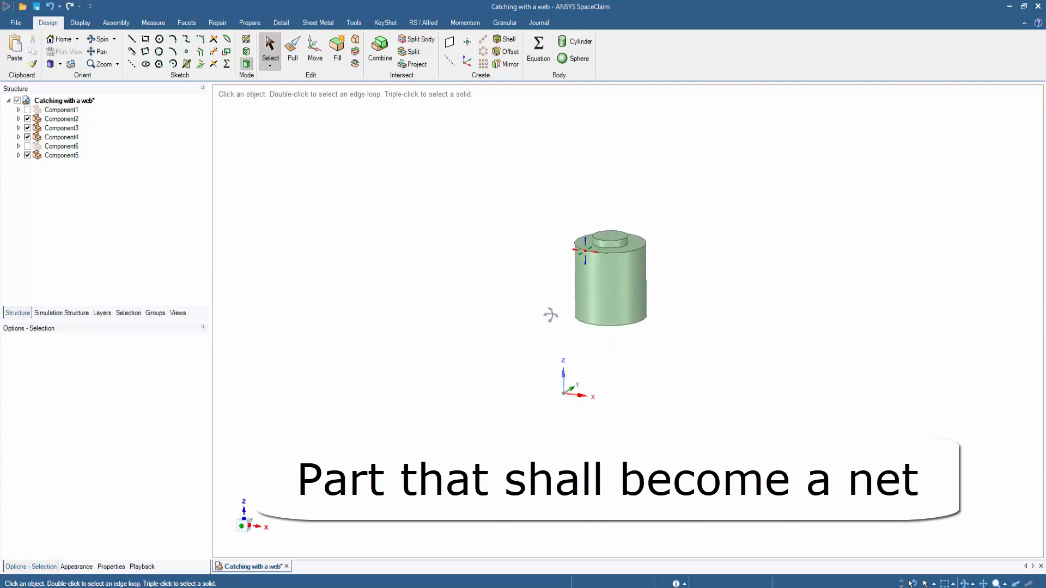
Paste a copy of the vertical cylinder segment and move it up to a corner of the upper cube.
key("ctrl+z")
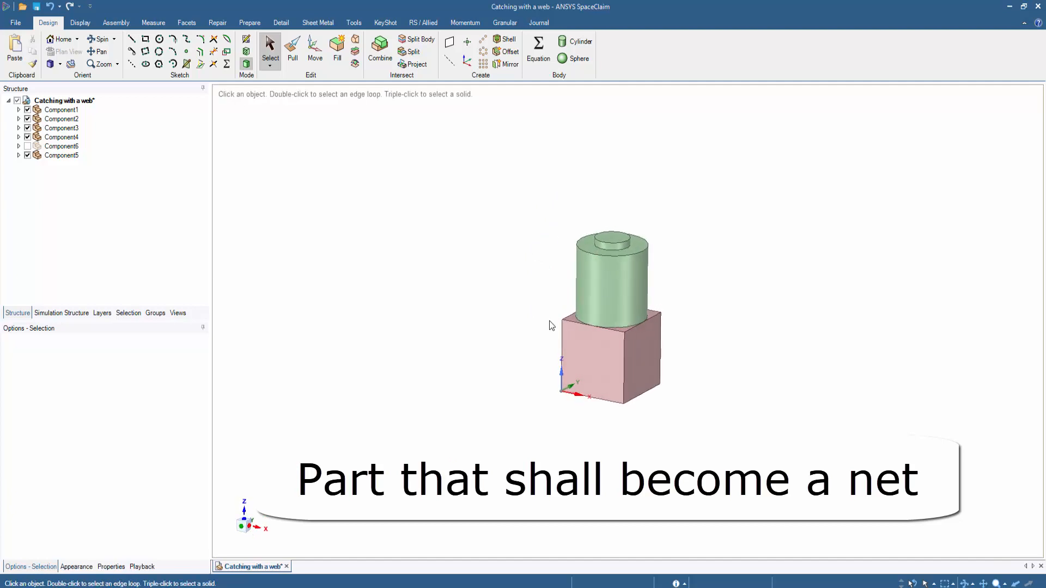
triple_click(599, 302)
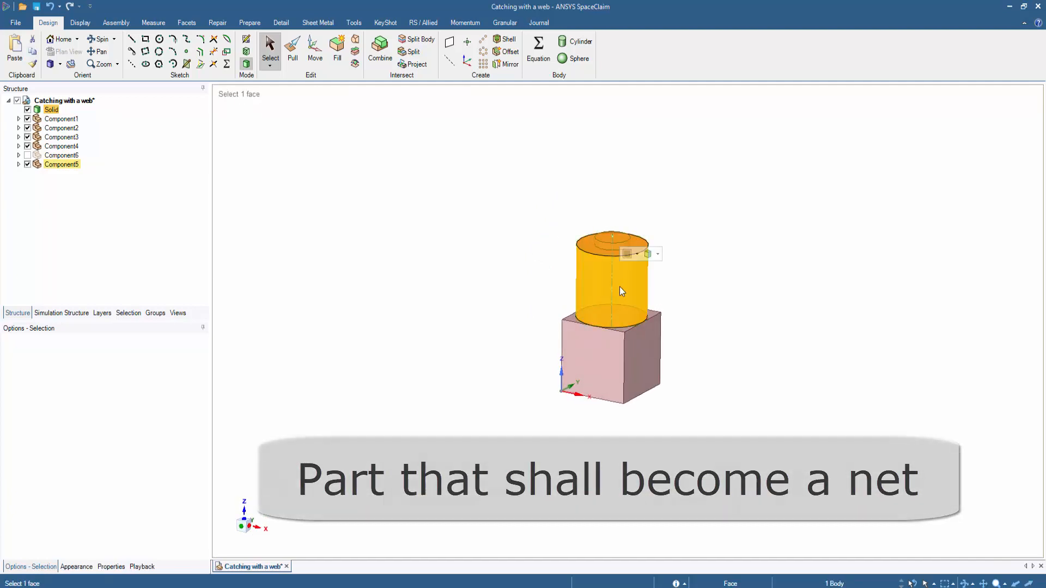
key("m")
middle_click_drag(517, 415, 515, 261, "ctrl")
middle_click_drag(515, 249, 491, 319, "shift")
left_click(231, 256)
left_click(536, 225)
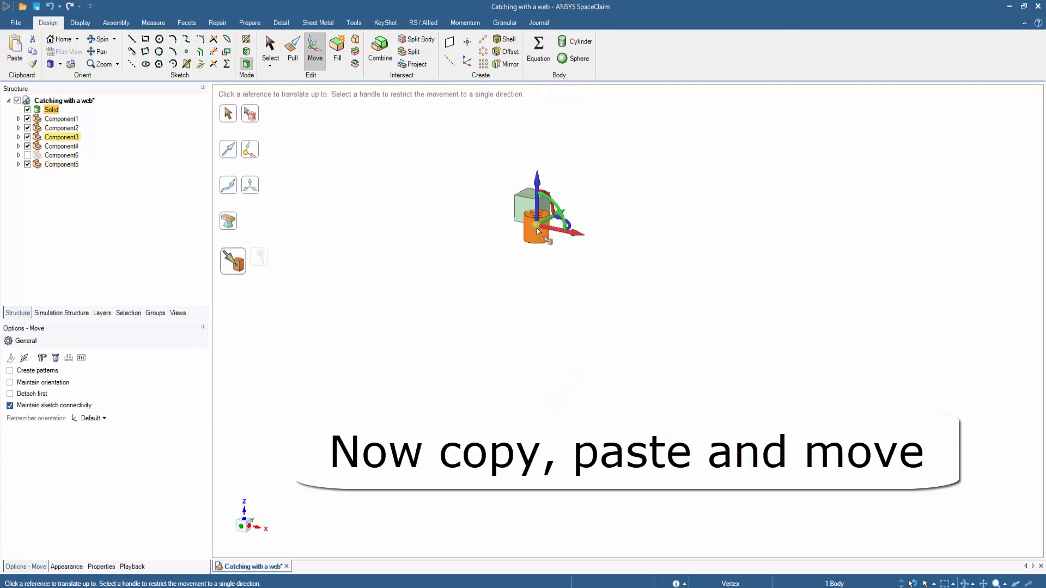
Lay the copied cylinder segment horizontally along X and centre it on the upper cube's side face using Up To references.
middle_click_drag(522, 267, 529, 324, "ctrl")
middle_click_drag(528, 324, 501, 179, "shift")
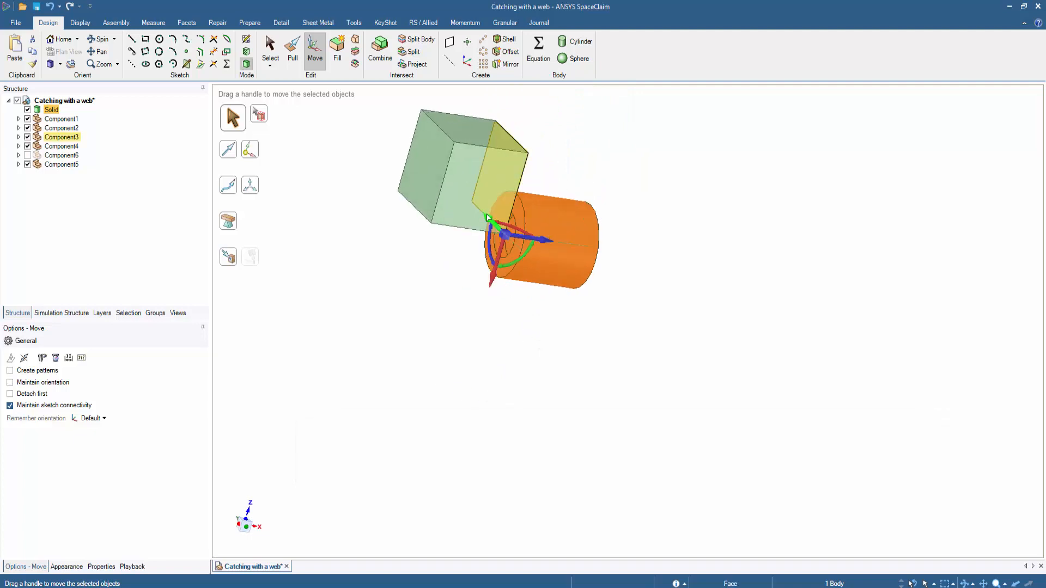
key("u")
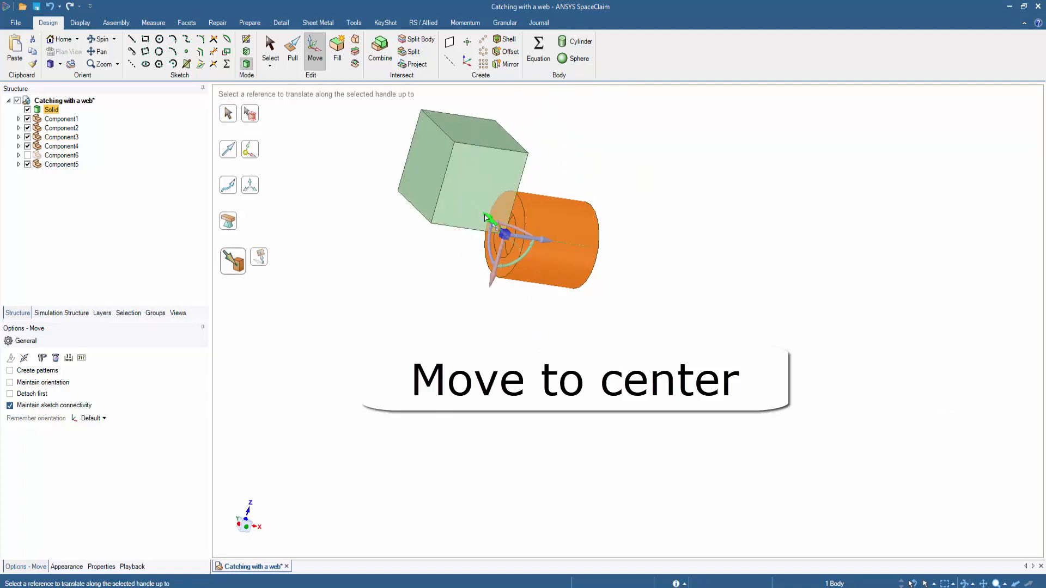
middle_click_drag(486, 217, 261, 106)
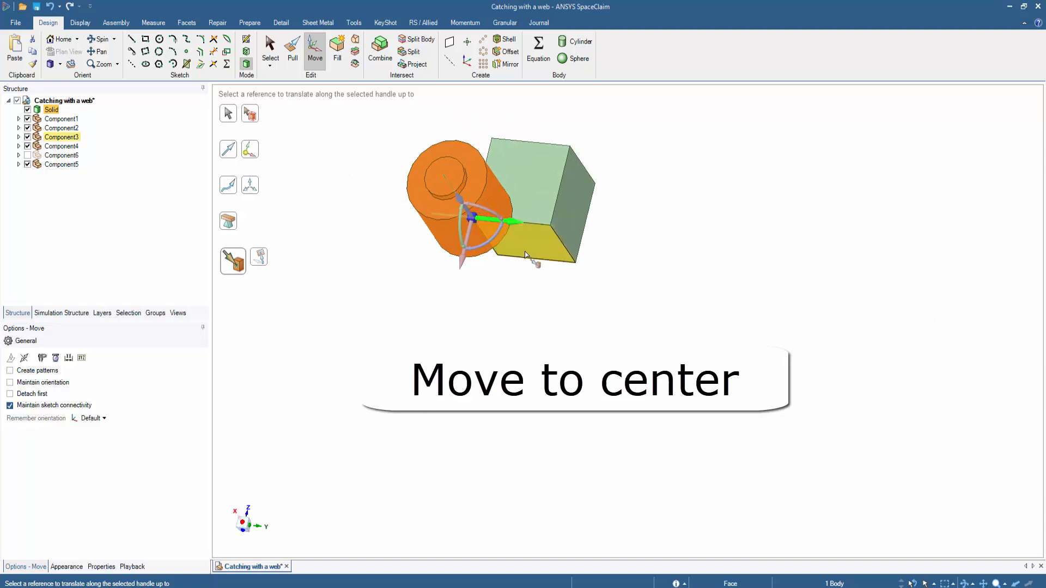
scroll(522, 259, "up", 5)
left_click(492, 263)
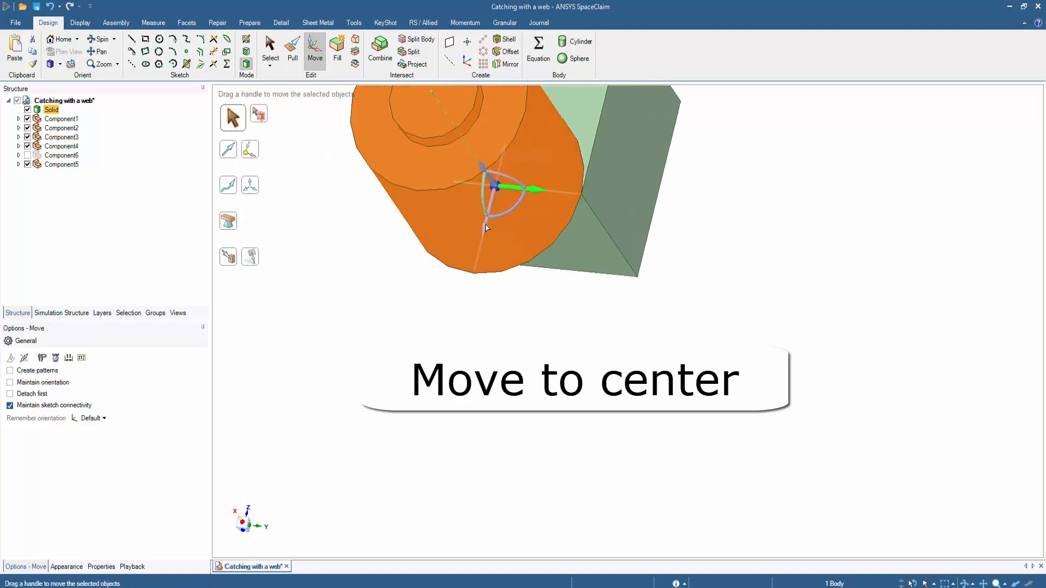
left_click(236, 256)
left_click(614, 116)
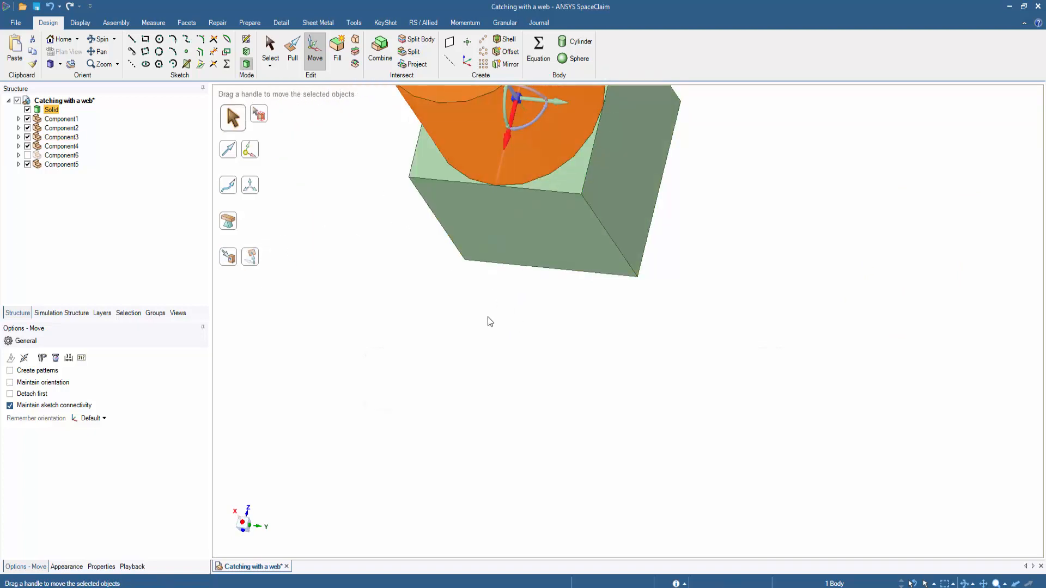
middle_click_drag(488, 322, 493, 364)
scroll(621, 399, "down", 3)
key("Escape")
key("Escape")
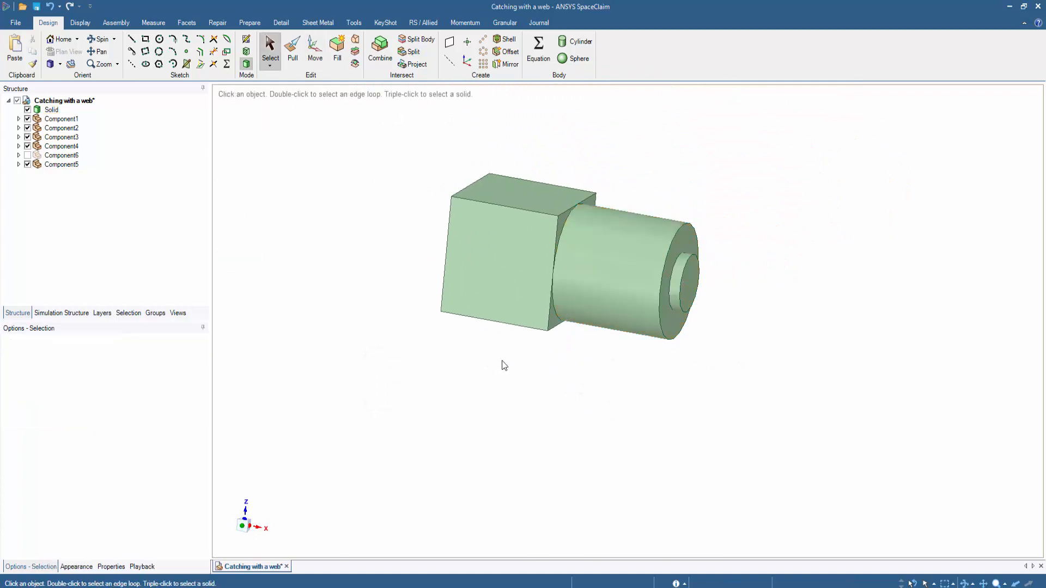
Move the horizontal cylinder solid into a new component, keeping the default name.
triple_click(596, 304)
right_click(596, 304)
mouse_move(674, 212)
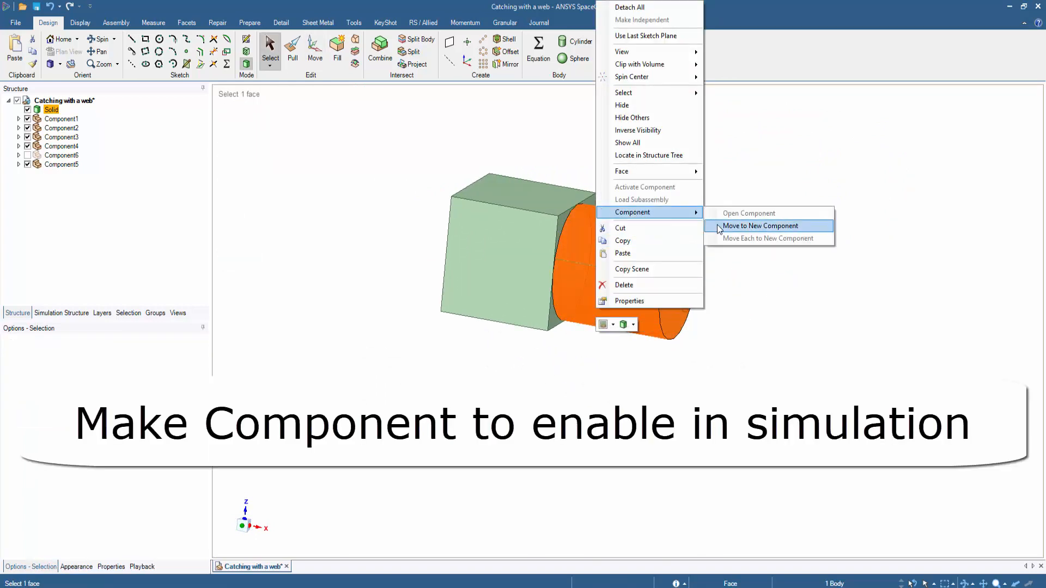
left_click(717, 224)
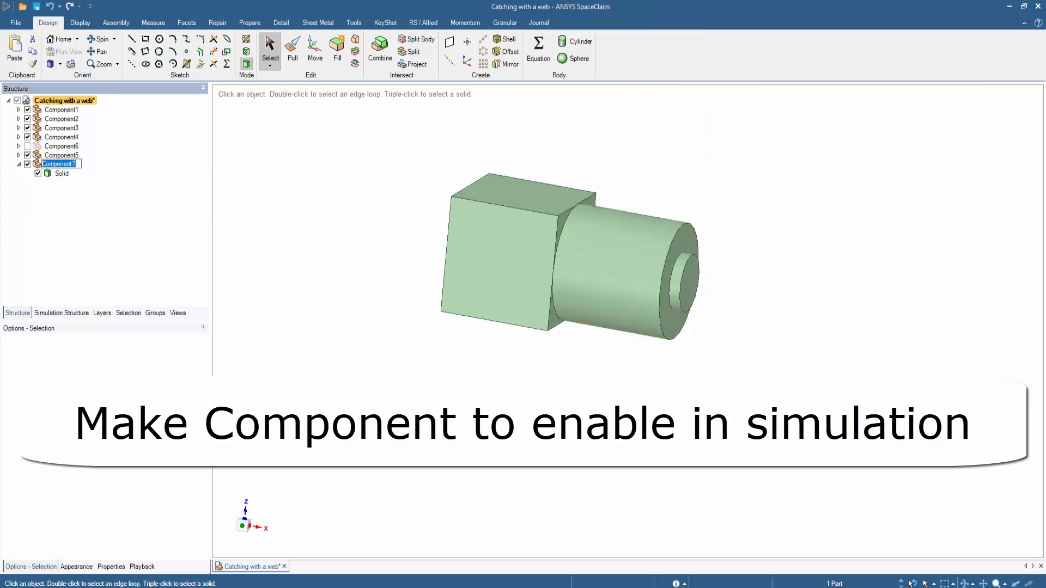
left_click(602, 392)
key("z")
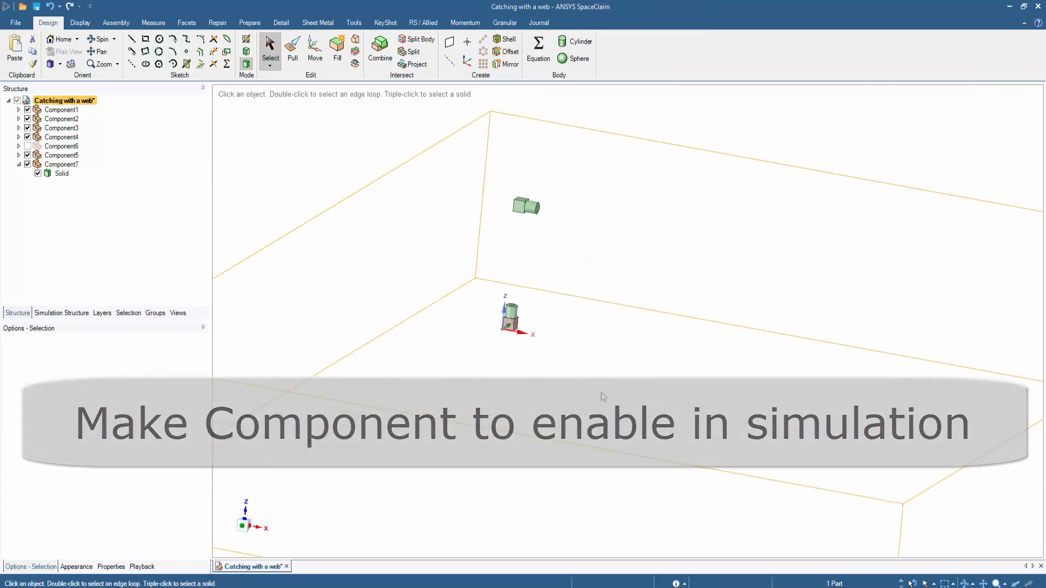
left_click(601, 392)
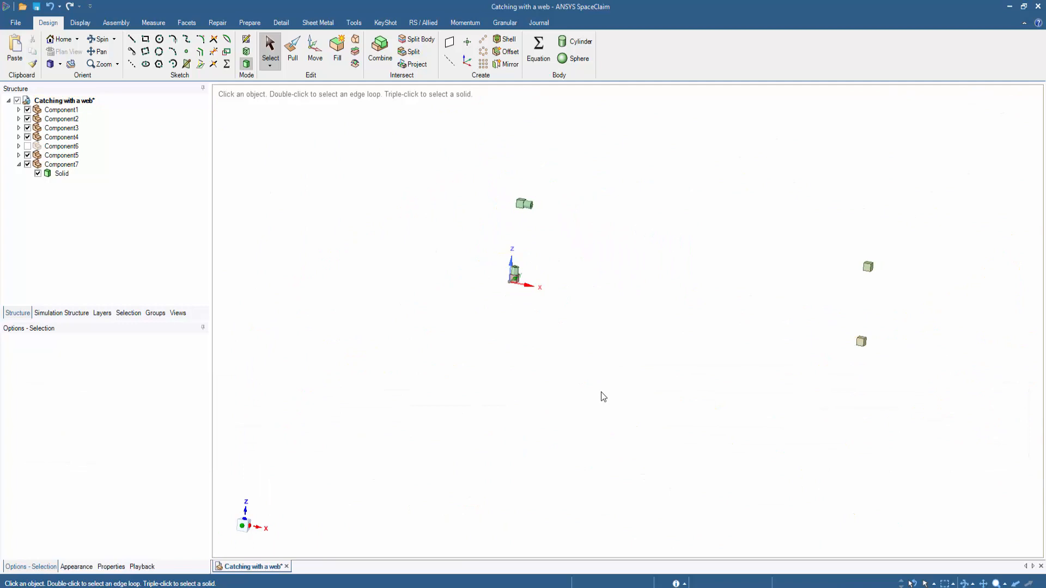
Create a one-dimensional linear pattern of the vertical cylinder segment along the lower cube's vertical edge with count 9 and pitch 0.2 m.
key("ctrl+z")
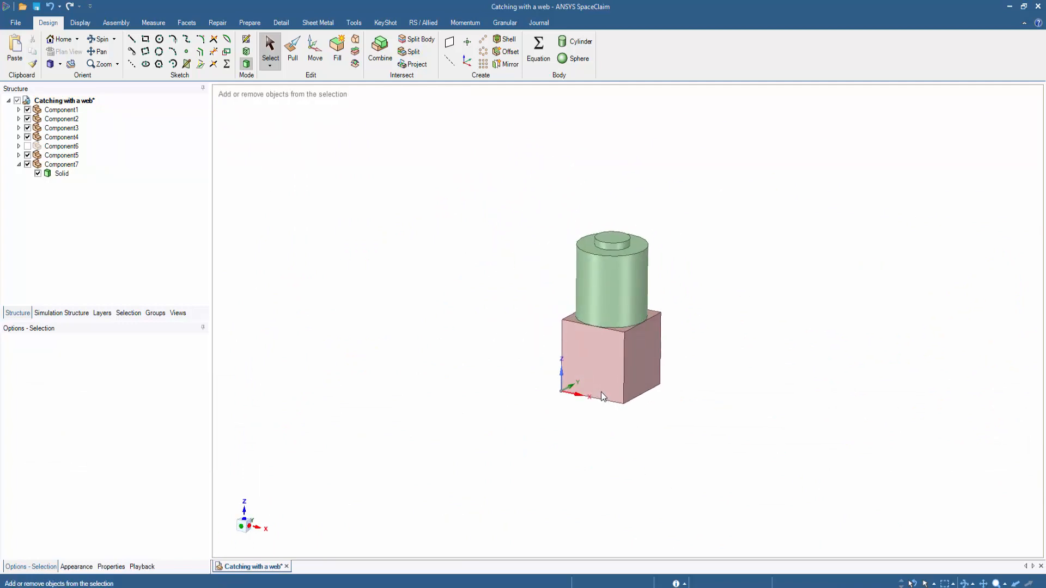
left_click(628, 302)
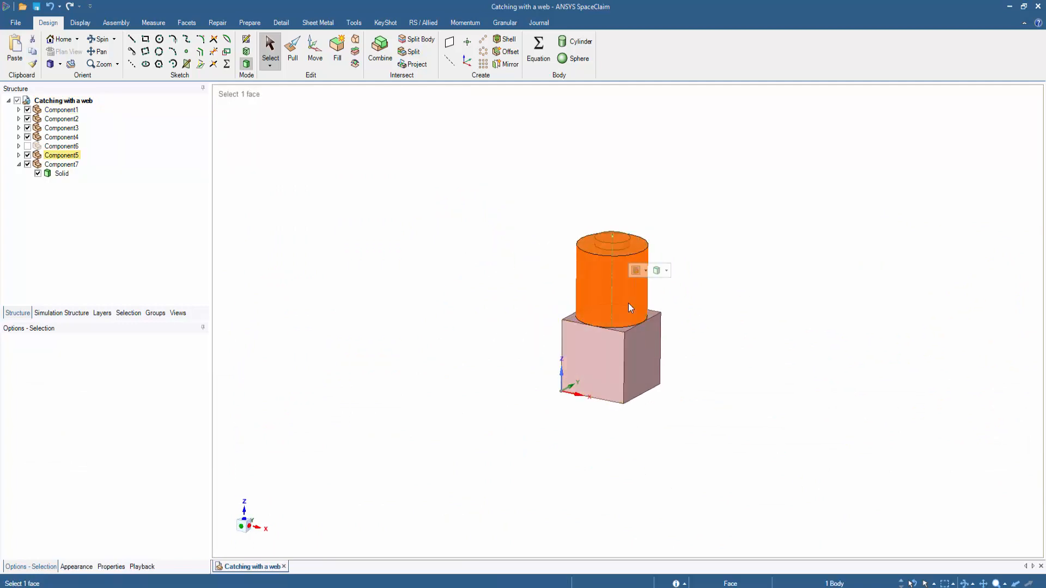
left_click(483, 41)
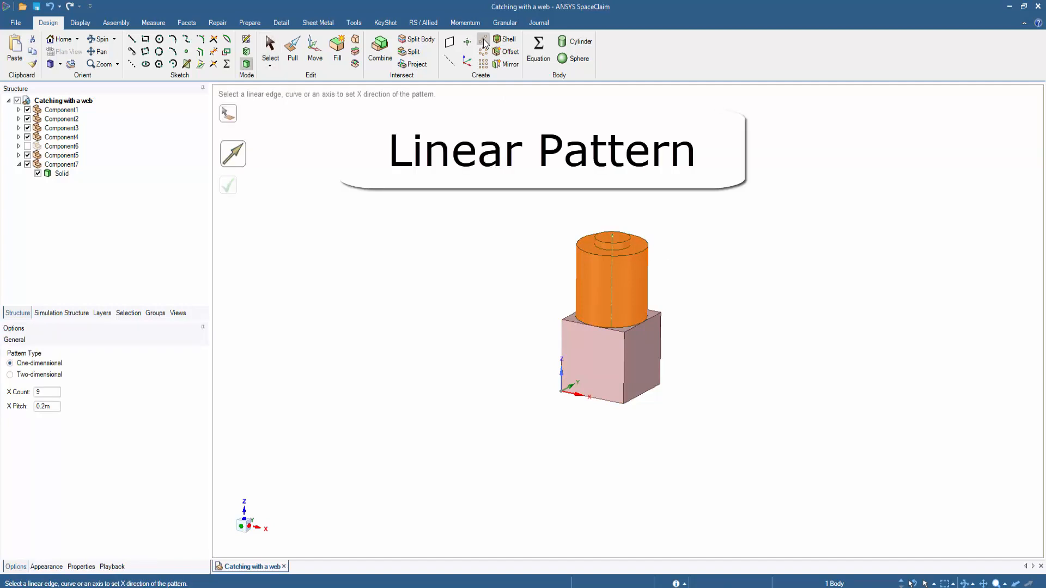
left_click(624, 343)
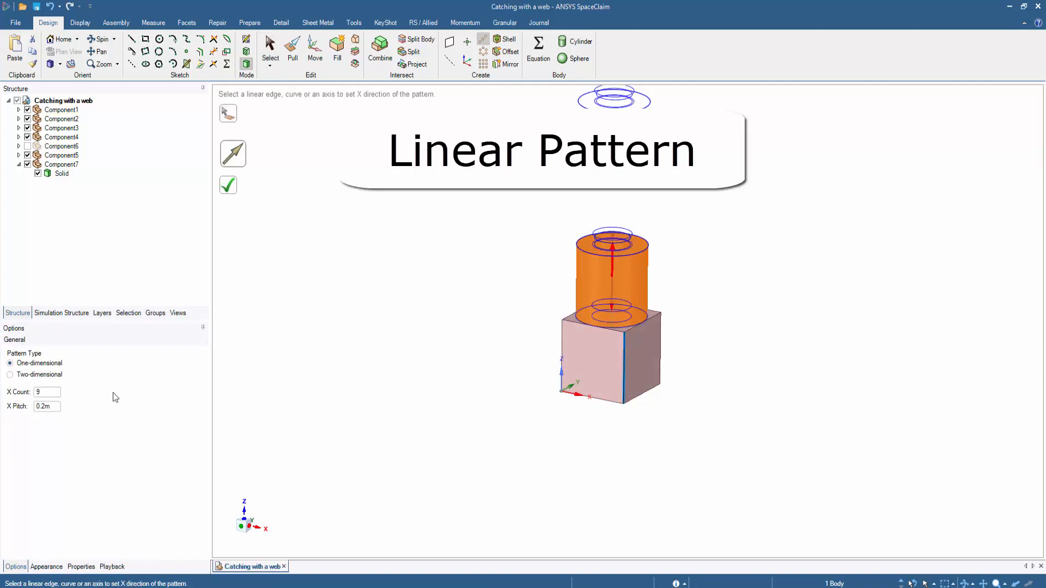
scroll(348, 390, "down", 5)
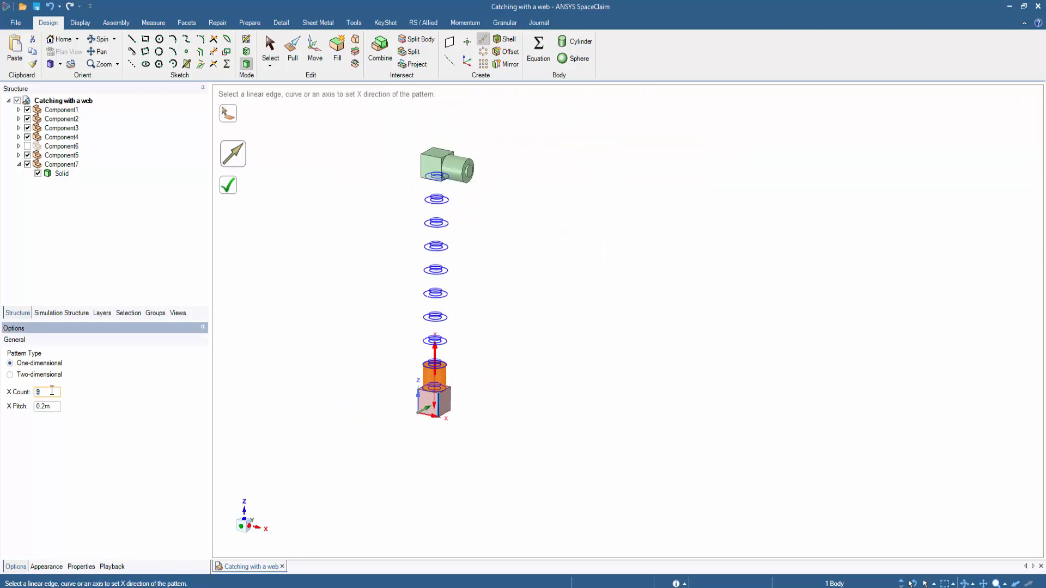
key("Return")
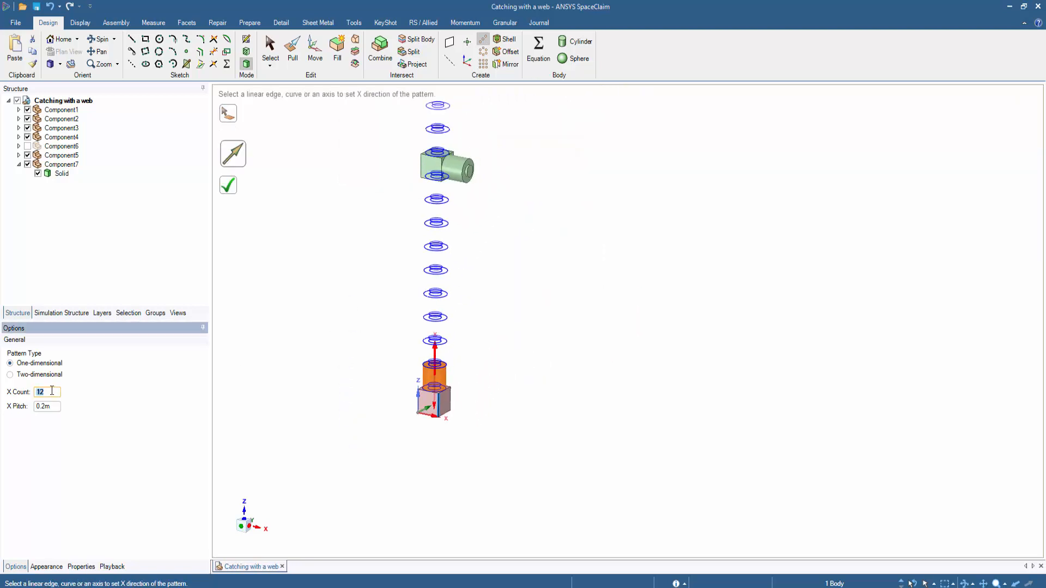
type("9")
left_click(53, 406)
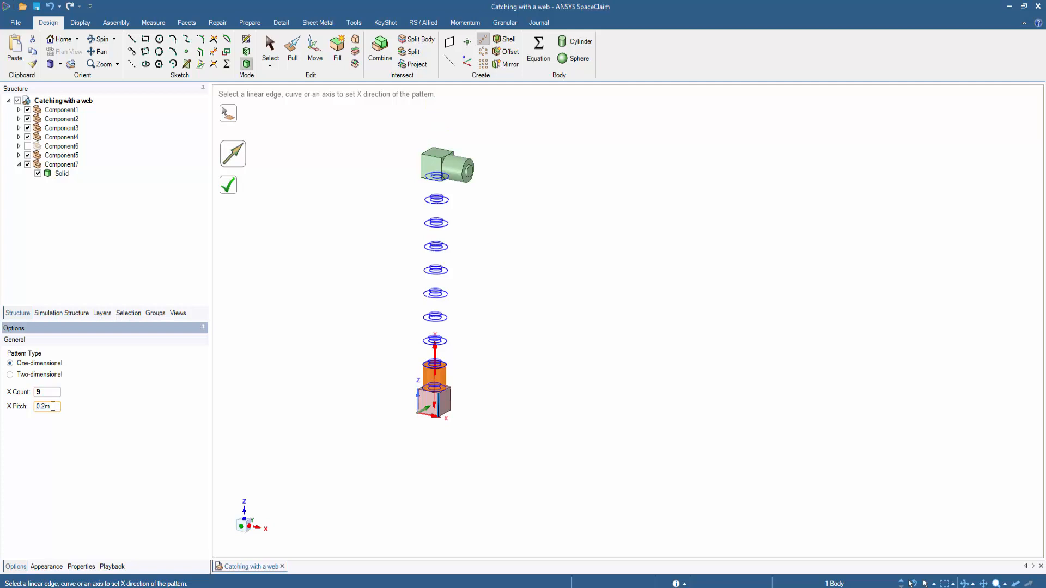
left_click(225, 187)
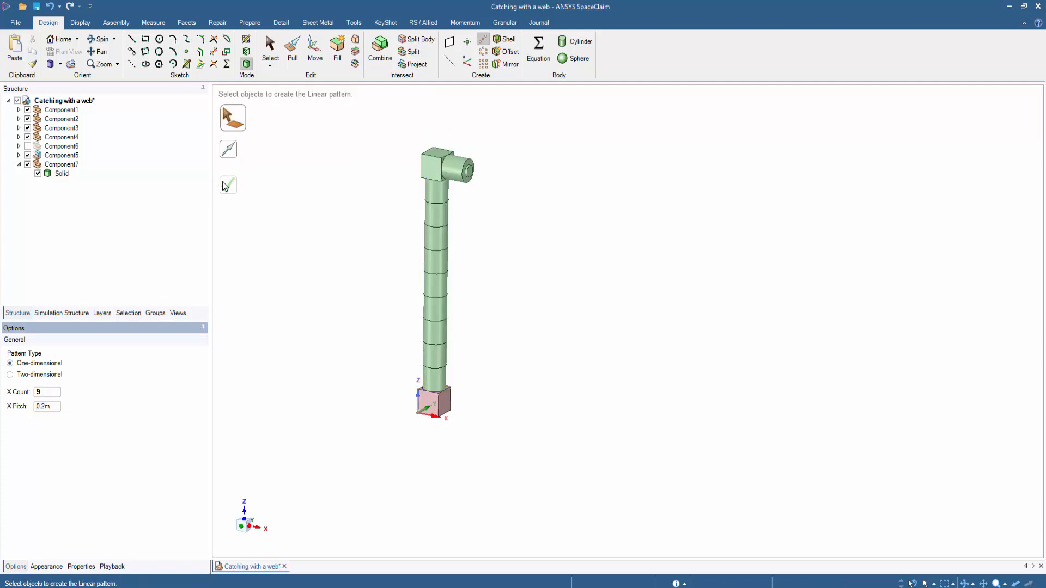
Create a one-dimensional linear pattern of the horizontal cylinder segment along the upper cube's X edge with count 49 and pitch 0.2 m.
left_click(452, 174)
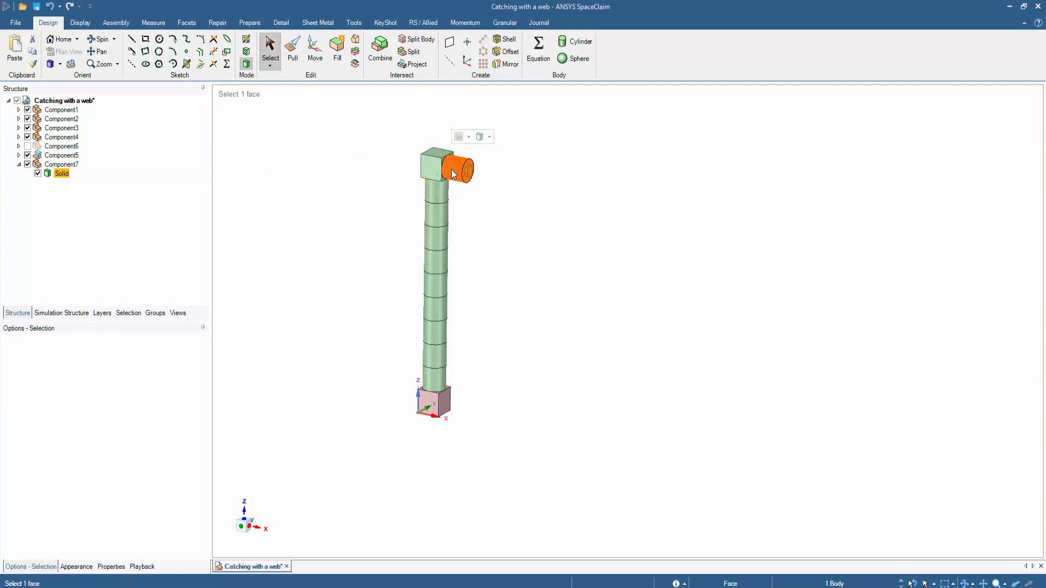
left_click(483, 38)
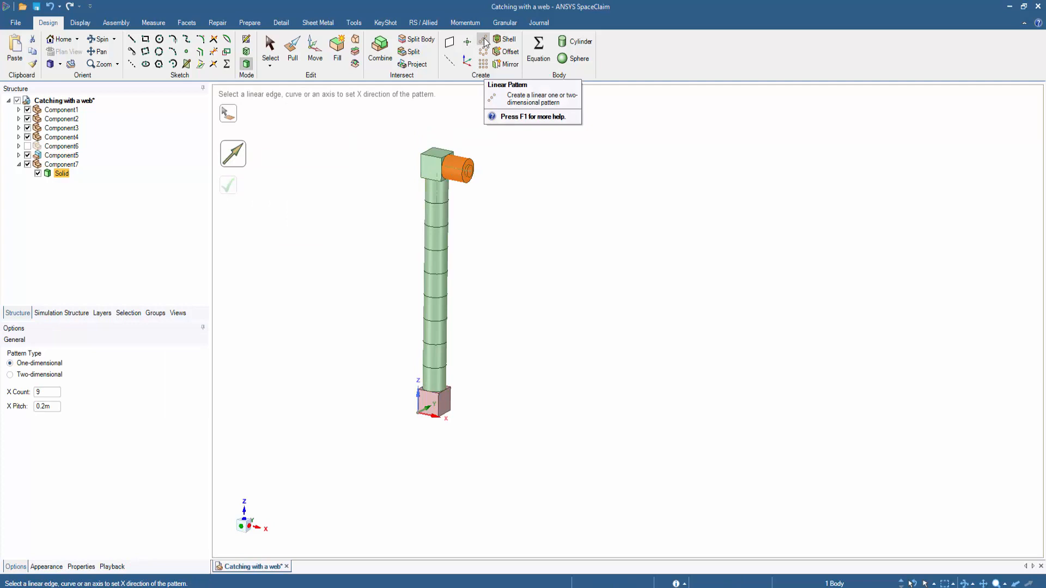
left_click(436, 160)
left_click(437, 166)
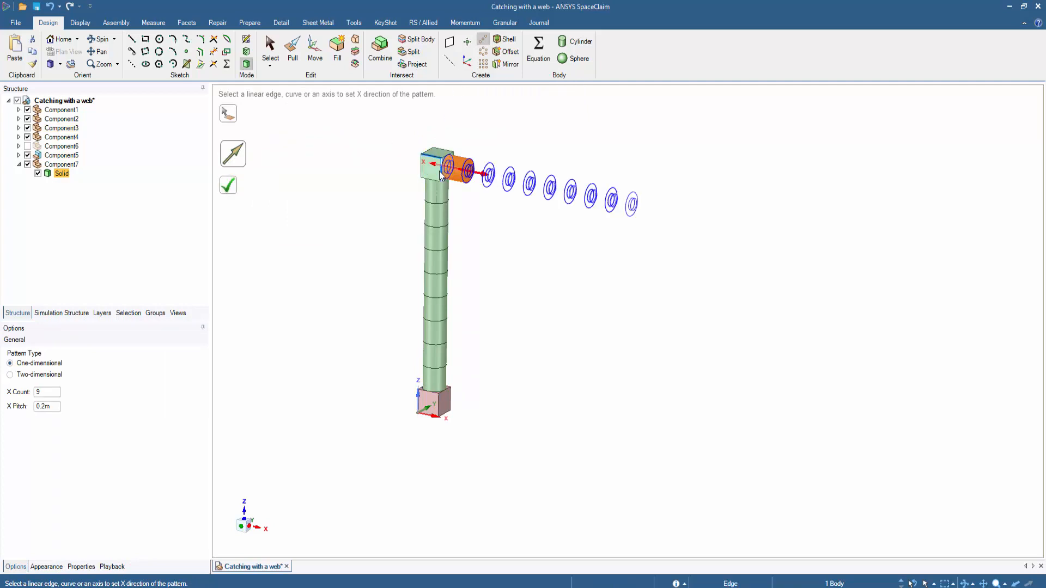
middle_click_drag(597, 391, 663, 373, "ctrl")
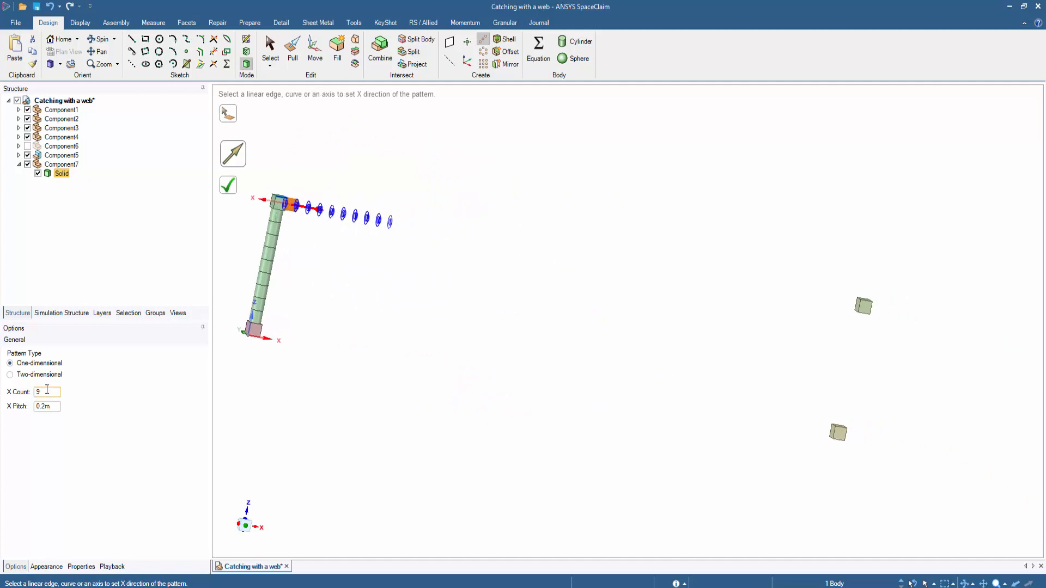
left_click(47, 390)
type("4")
key("Return")
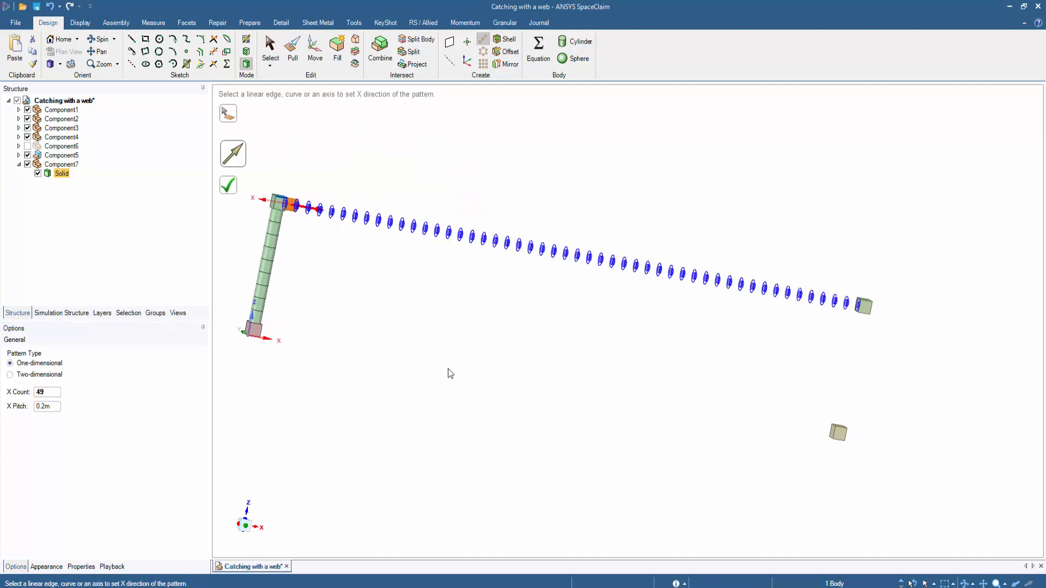
middle_click_drag(783, 314, 714, 306)
middle_click_drag(848, 316, 800, 299, "shift")
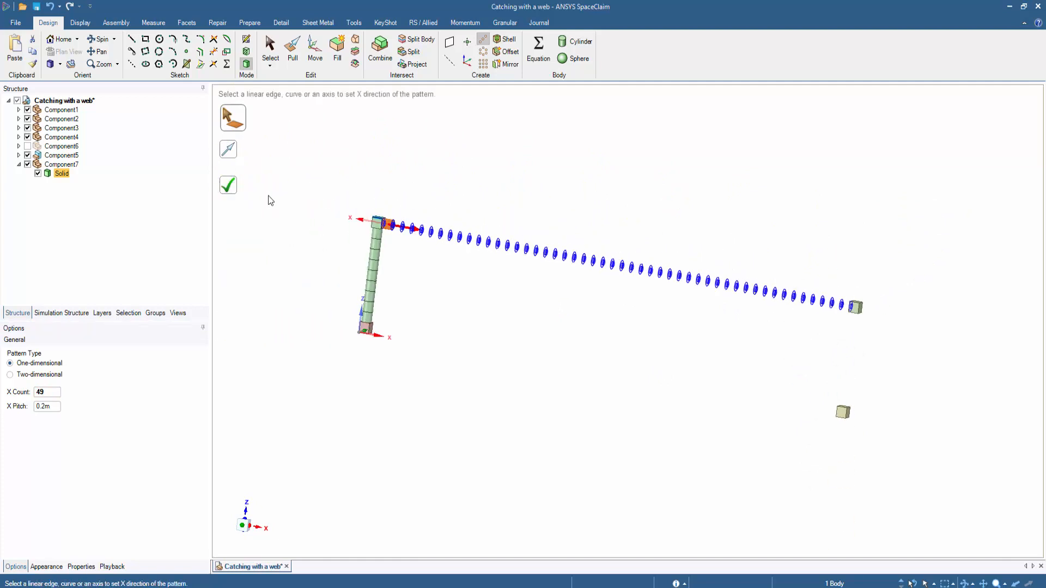
key("Return")
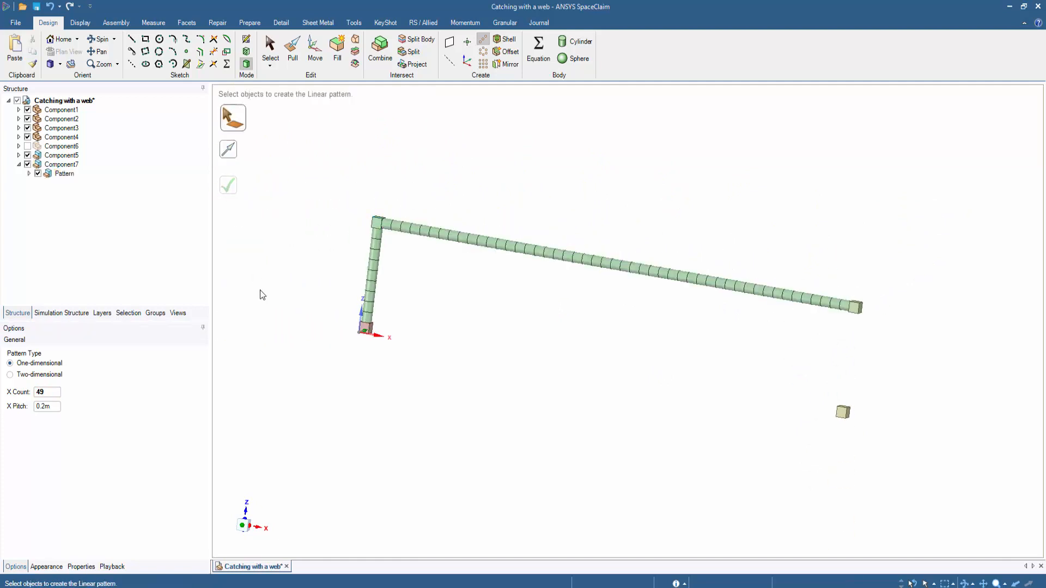
Copy all segments of the vertical column and paste a duplicate set of solids in place.
middle_click_drag(262, 295, 333, 322, "shift")
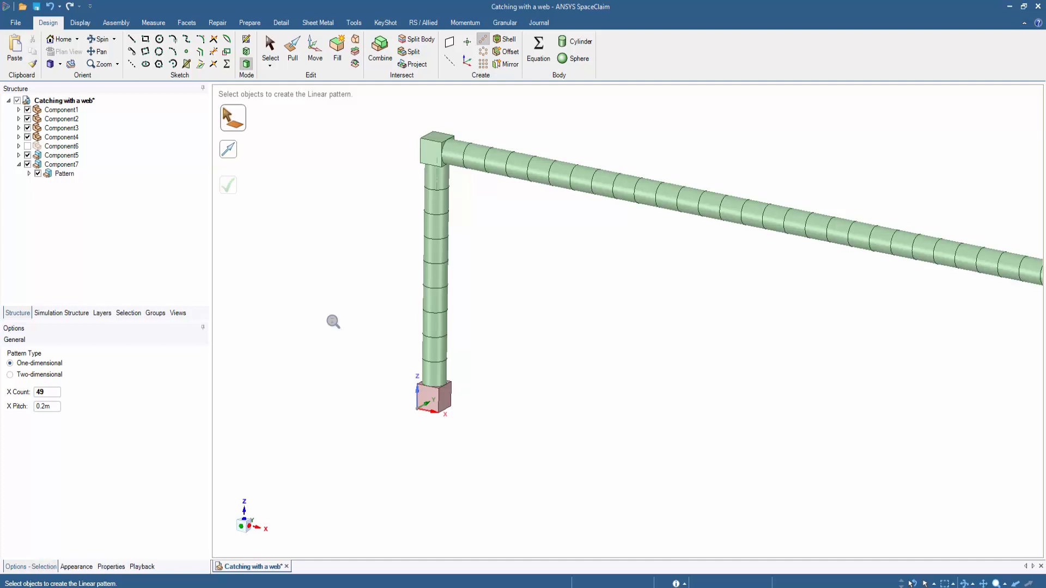
key("Escape")
left_click(437, 364)
left_click_drag(438, 364, 414, 188)
key("ctrl+c")
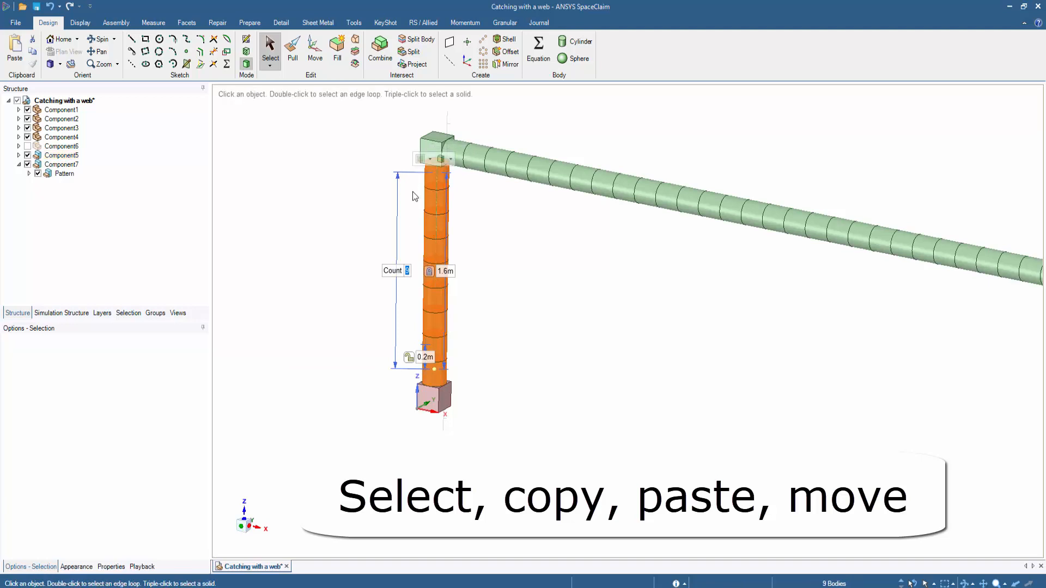
key("ctrl+v")
Move the pasted column along X up to the far lower cube so it stands between the two far cubes.
key("m")
scroll(354, 465, "down", 5)
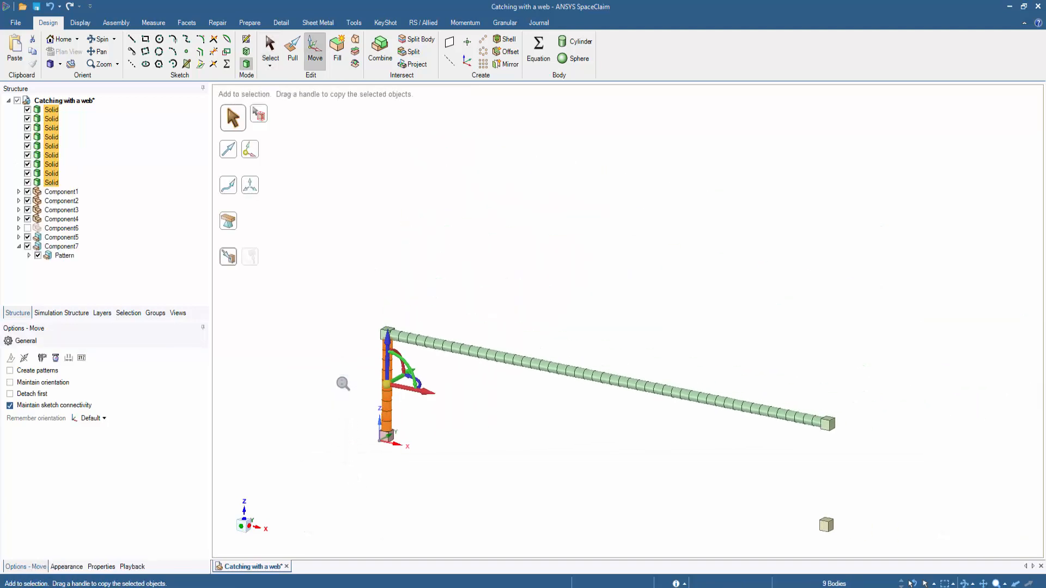
left_click(384, 307)
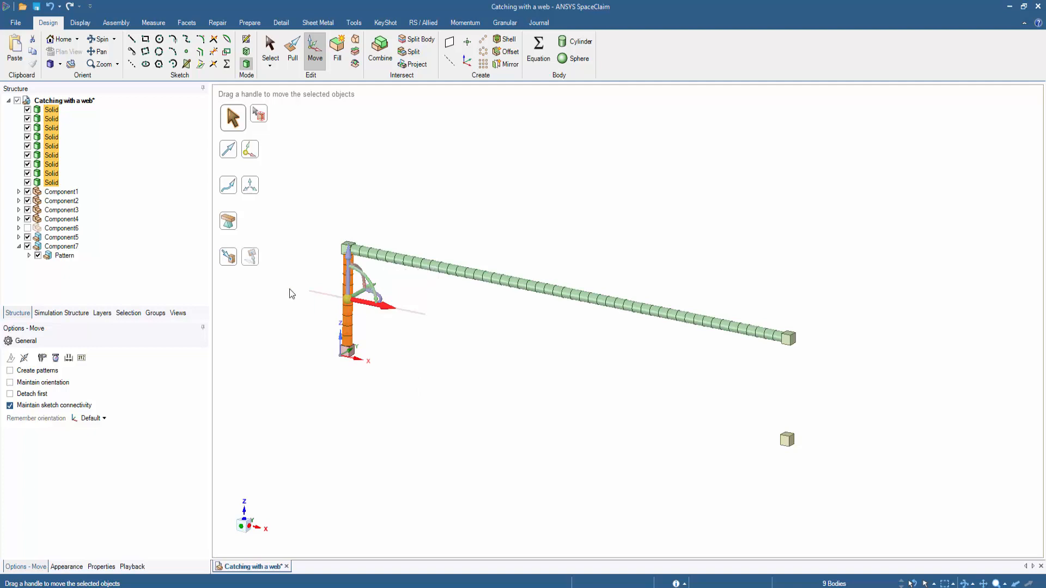
left_click(231, 258)
scroll(812, 463, "up", 5)
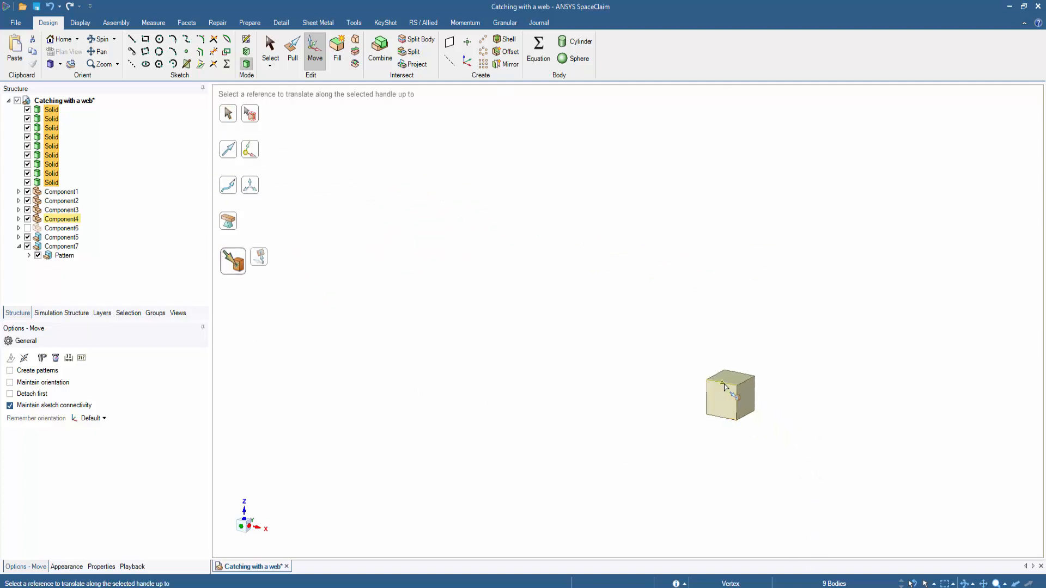
left_click(729, 393)
key("Escape")
scroll(578, 482, "down", 5)
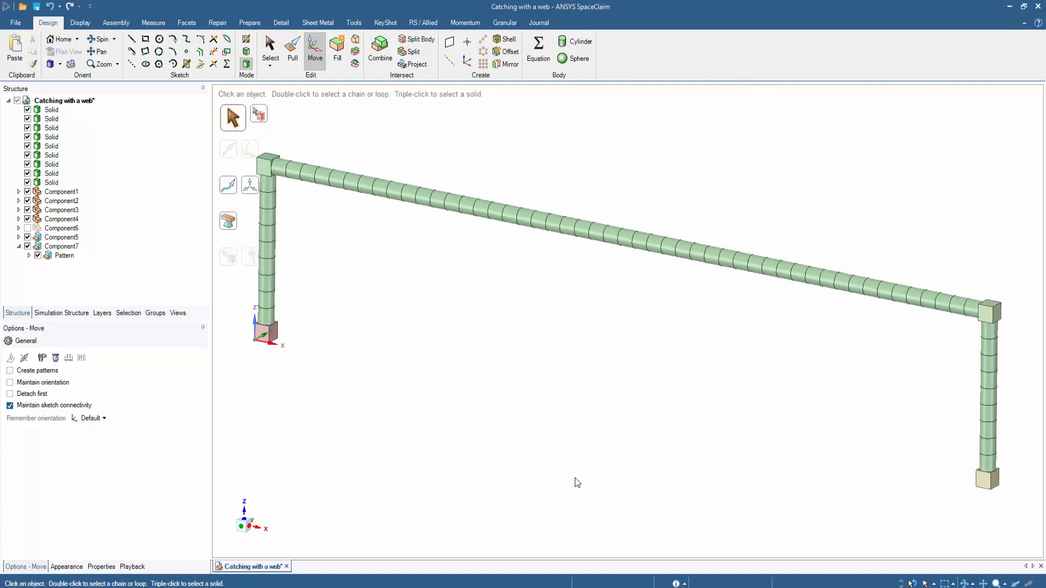
Copy the entire pattern of horizontal segments between the upper cubes and paste a duplicate in place.
left_click(395, 192)
key("s")
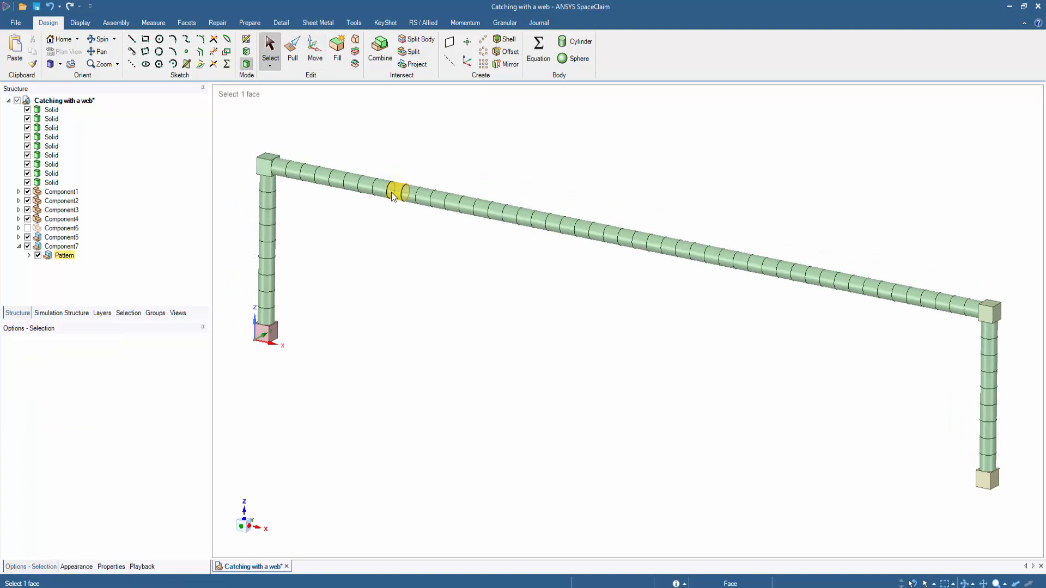
left_click(64, 256)
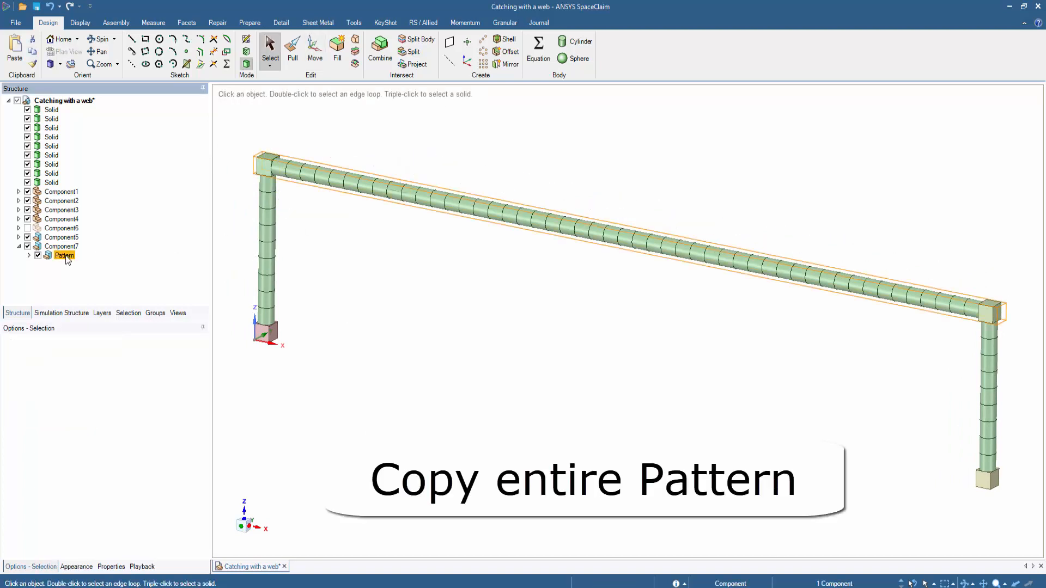
key("ctrl+c")
key("ctrl+v")
Move the pasted horizontal pattern down along Z up to the lower cube so it spans the two lower cubes.
key("m")
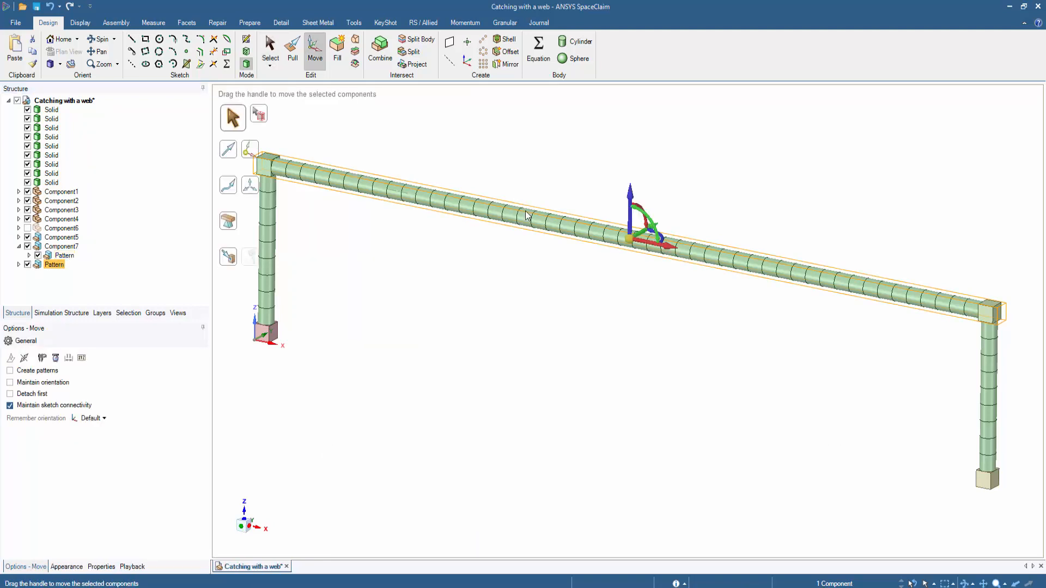
left_click(628, 197)
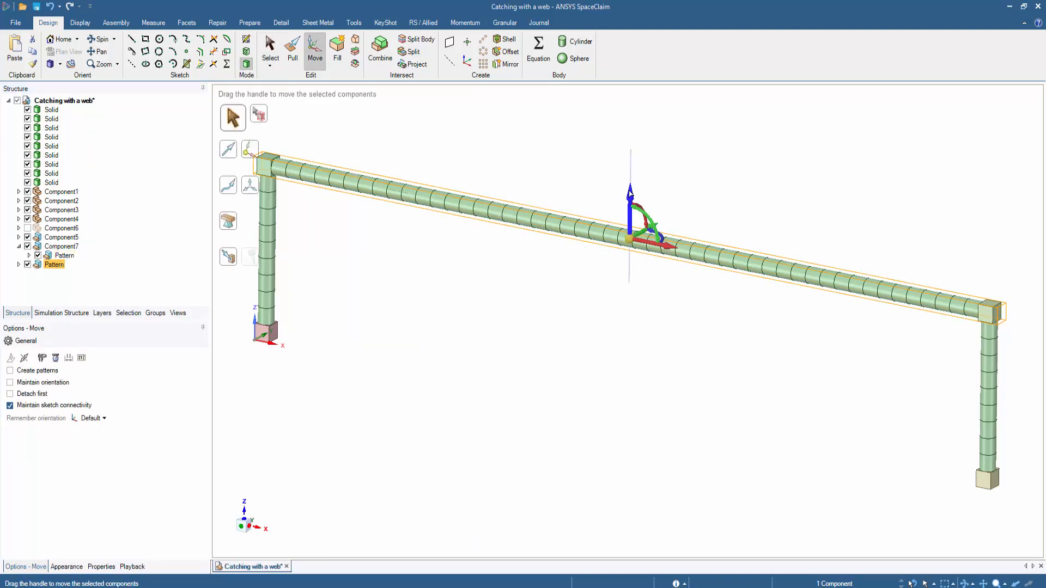
left_click(233, 262)
scroll(245, 307, "up", 5)
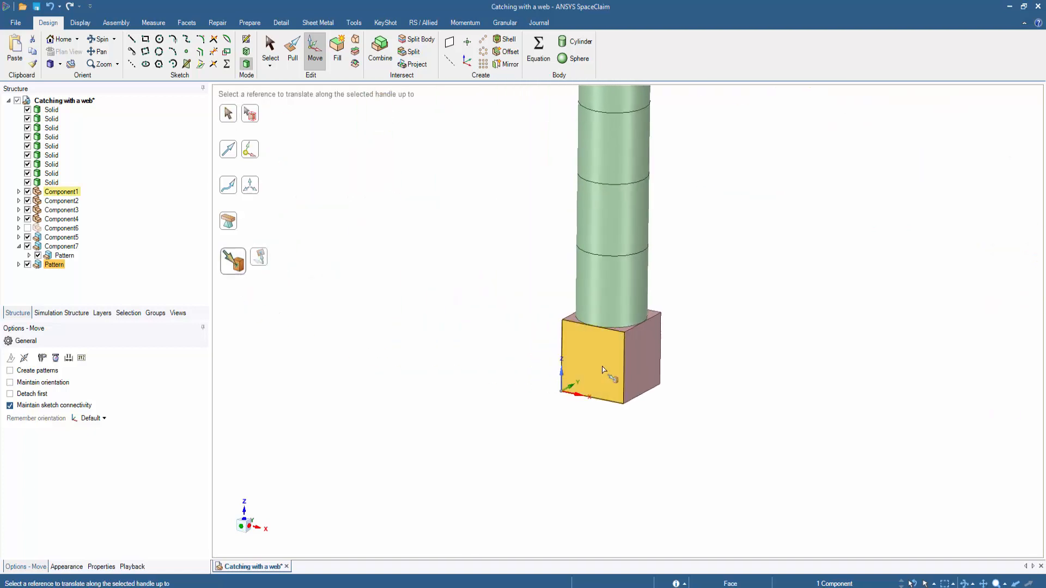
left_click(624, 387)
scroll(617, 436, "down", 8)
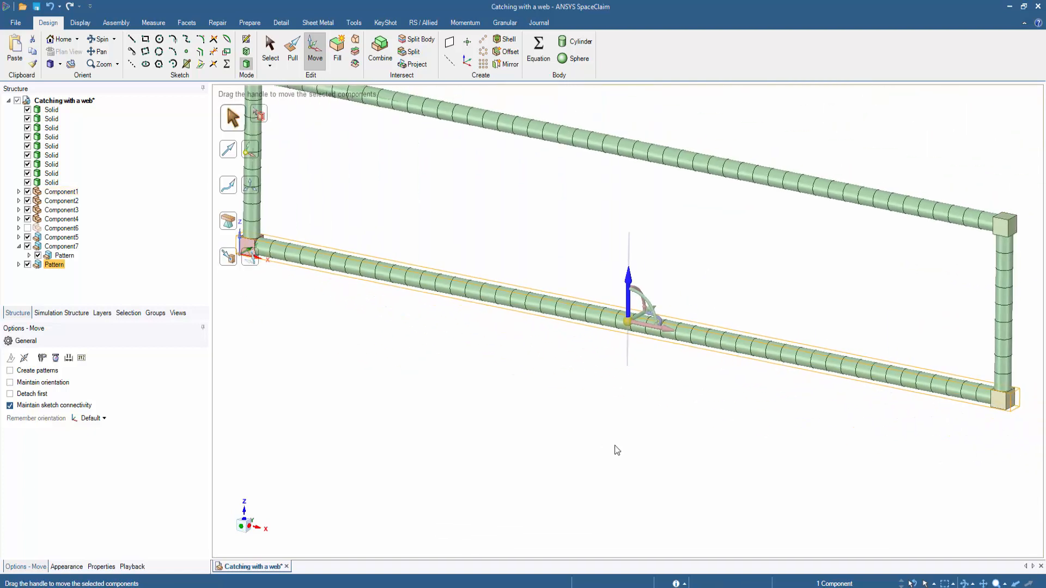
left_click(609, 423)
key("s")
key("ctrl+s")
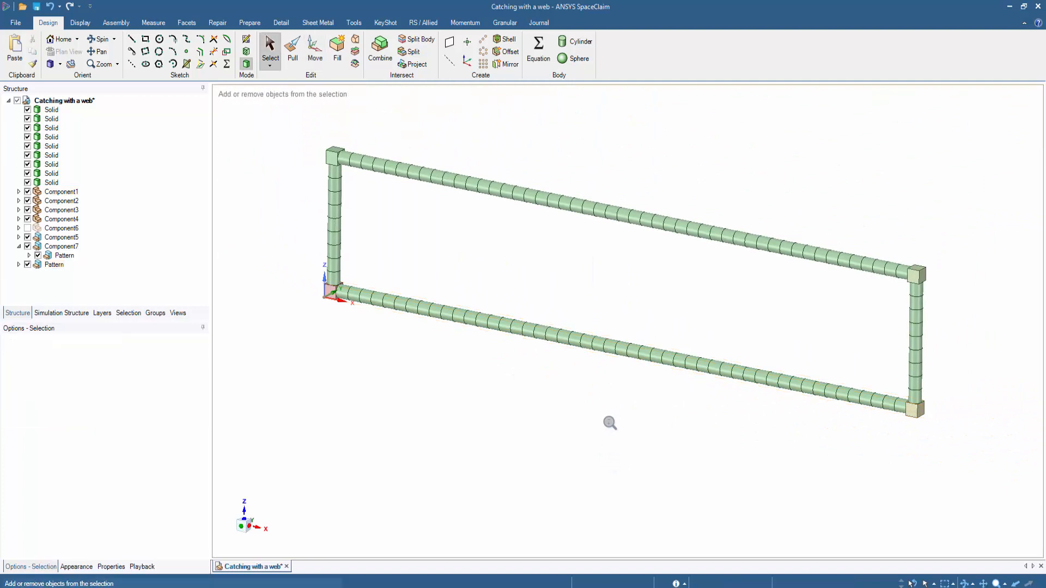
scroll(610, 422, "down", 4)
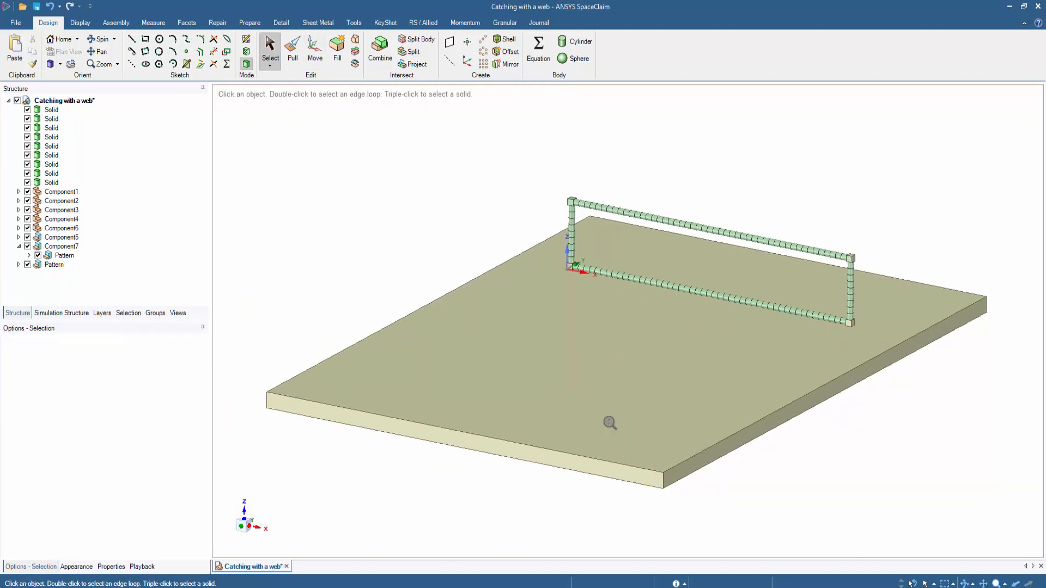
Copy the vertical column's pattern above the origin cube and paste a duplicate in place.
scroll(610, 422, "up", 10)
left_click(619, 299)
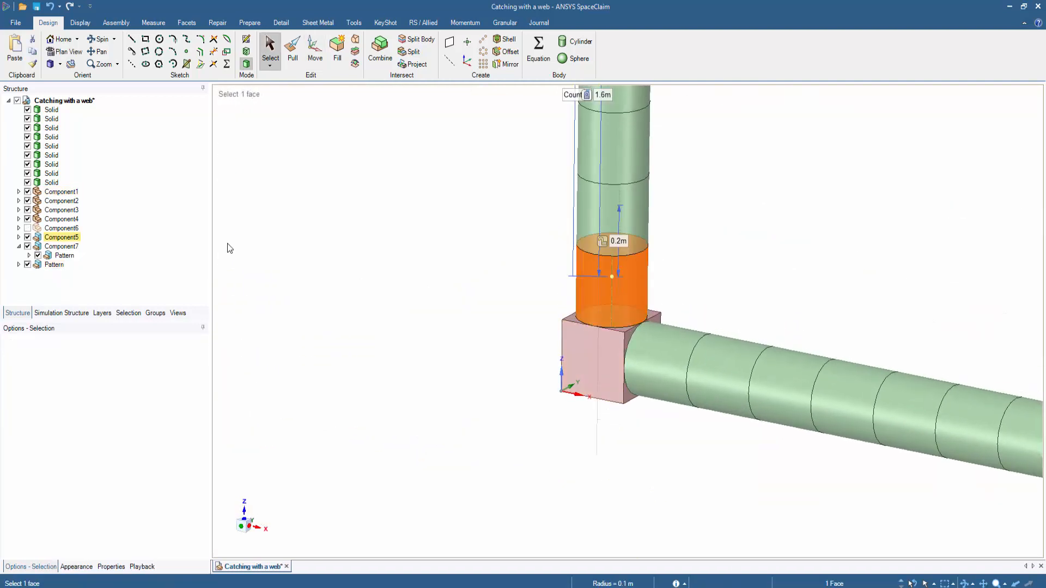
left_click(65, 246)
key("ctrl+c")
key("ctrl+v")
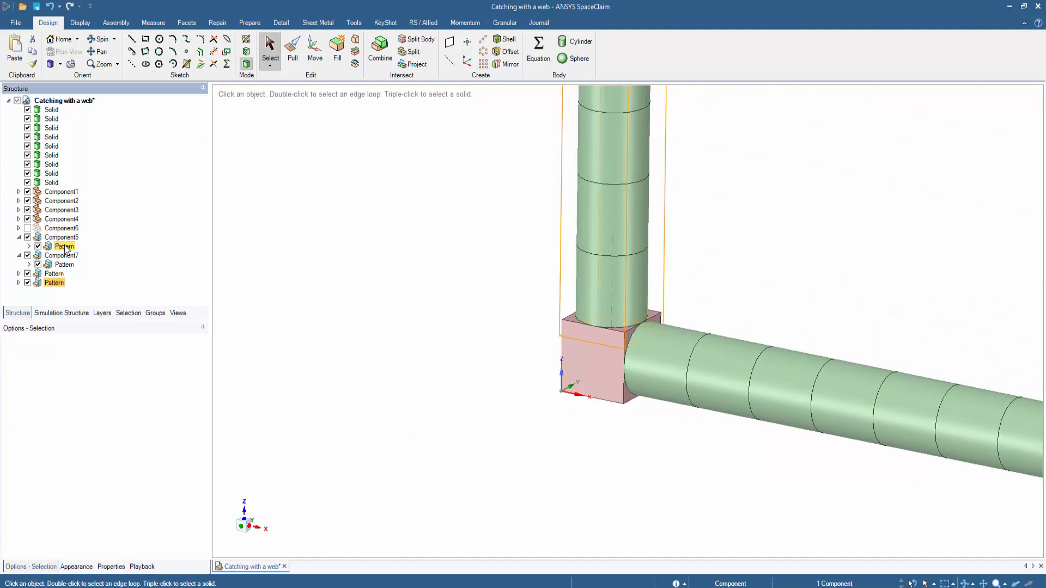
Move the pasted column 5 m along X to the middle of the net.
key("m")
scroll(388, 366, "down", 8)
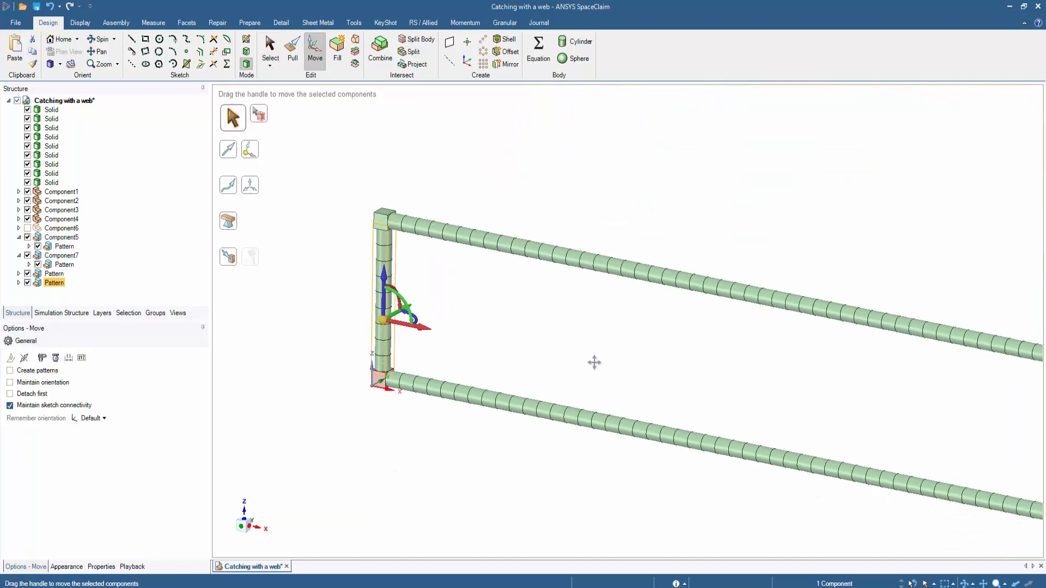
left_click_drag(395, 288, 472, 307)
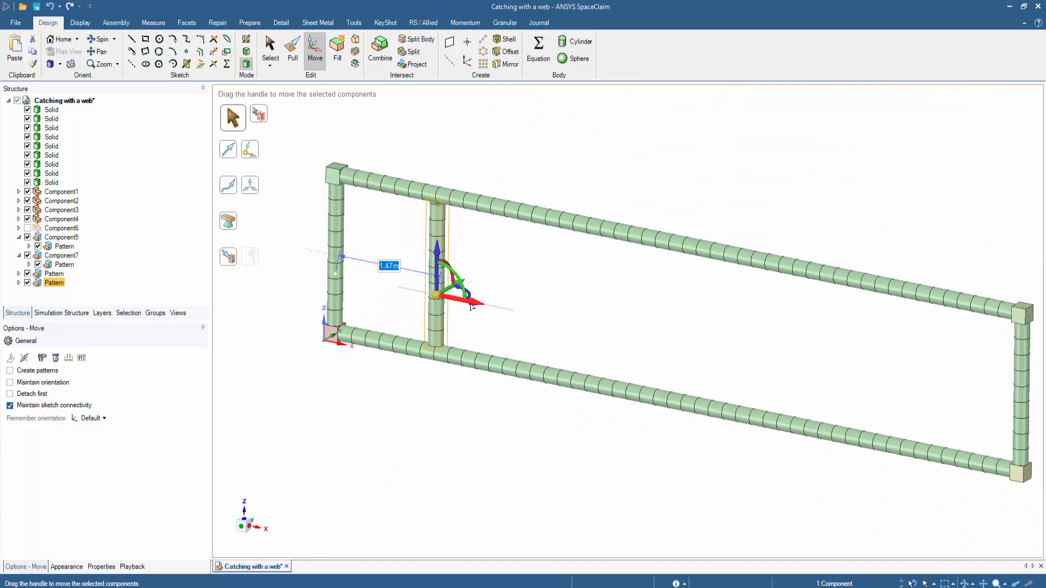
type("5")
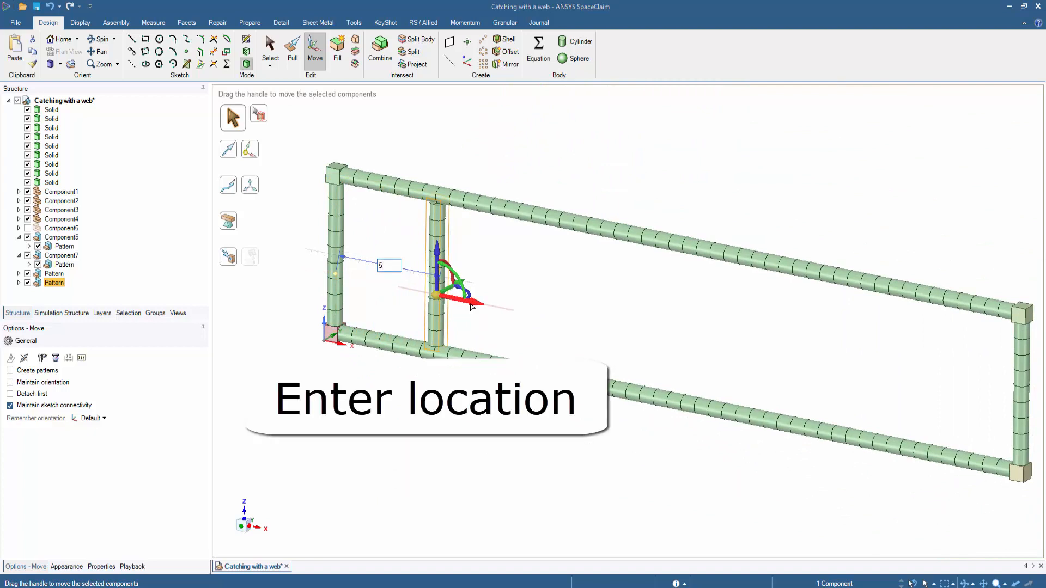
key("Return")
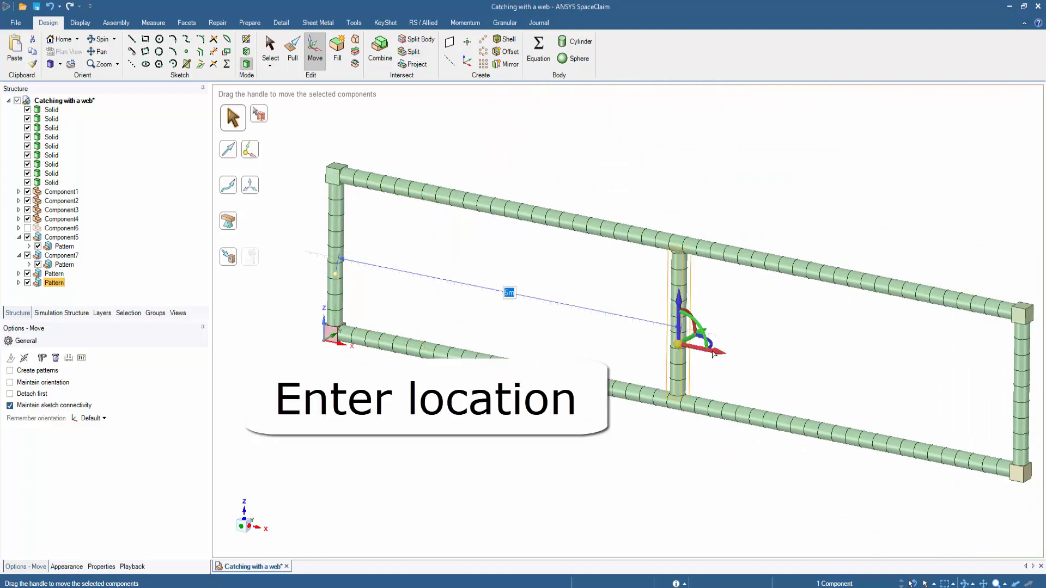
middle_click_drag(611, 465, 681, 402)
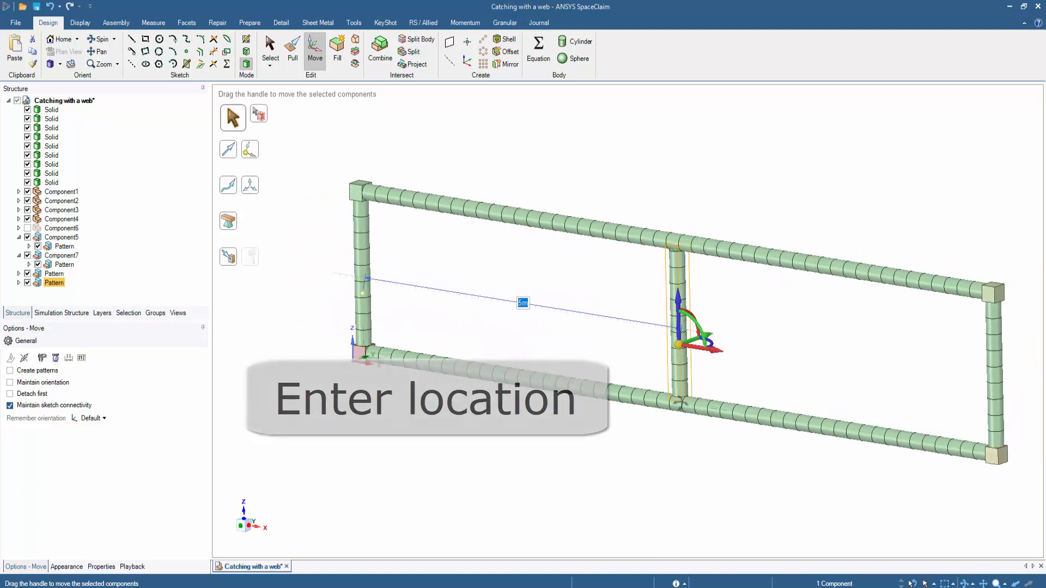
key("Escape")
Paste another copy of the vertical column and move it 2.5 m along X.
key("ctrl+v")
type("m")
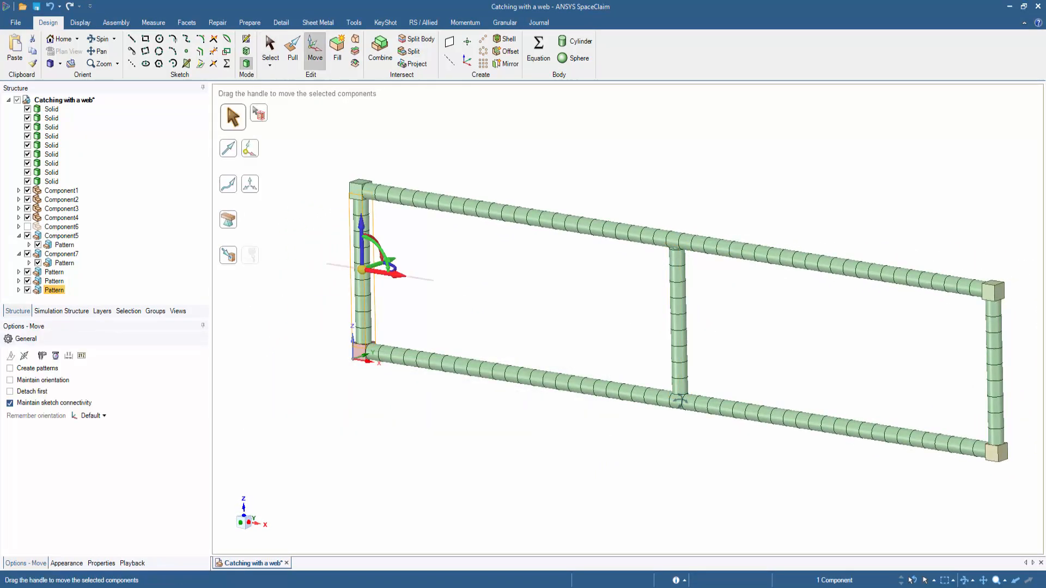
type("2.5")
key("Return")
key("Escape")
Paste a further copy of the vertical column and move it 7.5 m along X.
key("ctrl+v")
type("m")
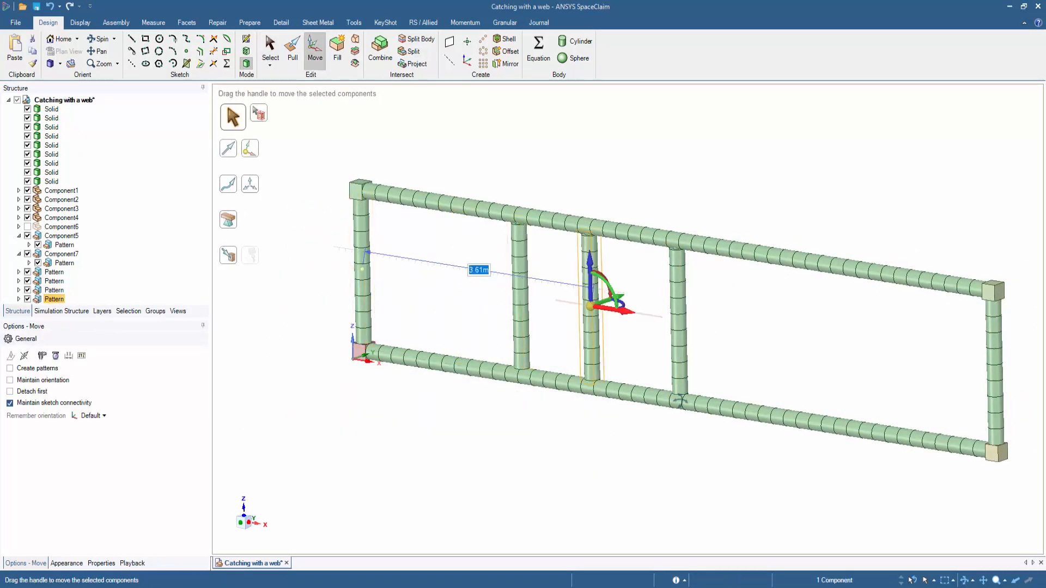
type("7.5")
key("Return")
key("Escape")
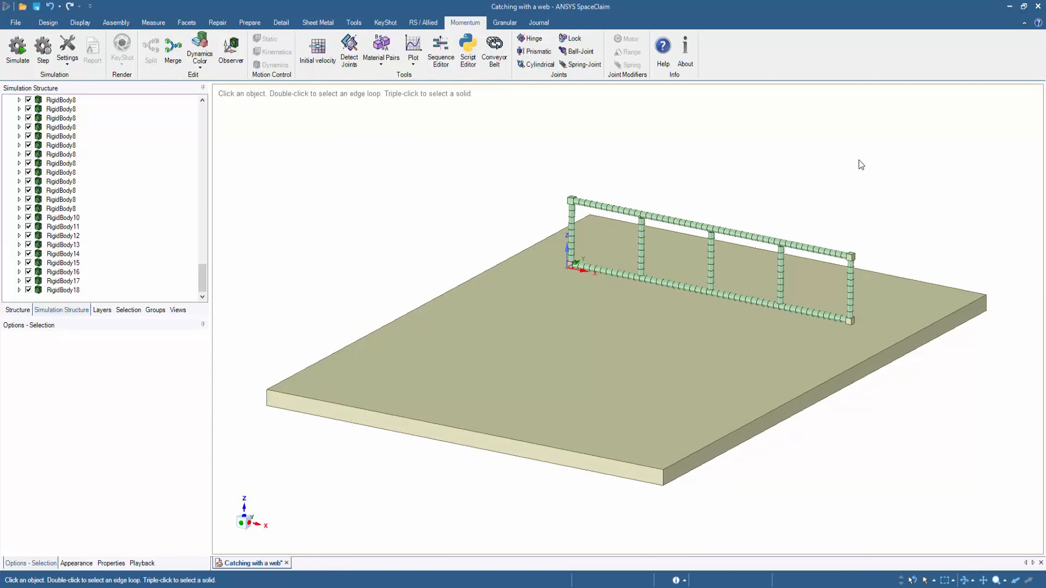
Select all net segments as bodies with volume up to 0.01 m³ and hide all other bodies.
scroll(707, 158, "up", 5)
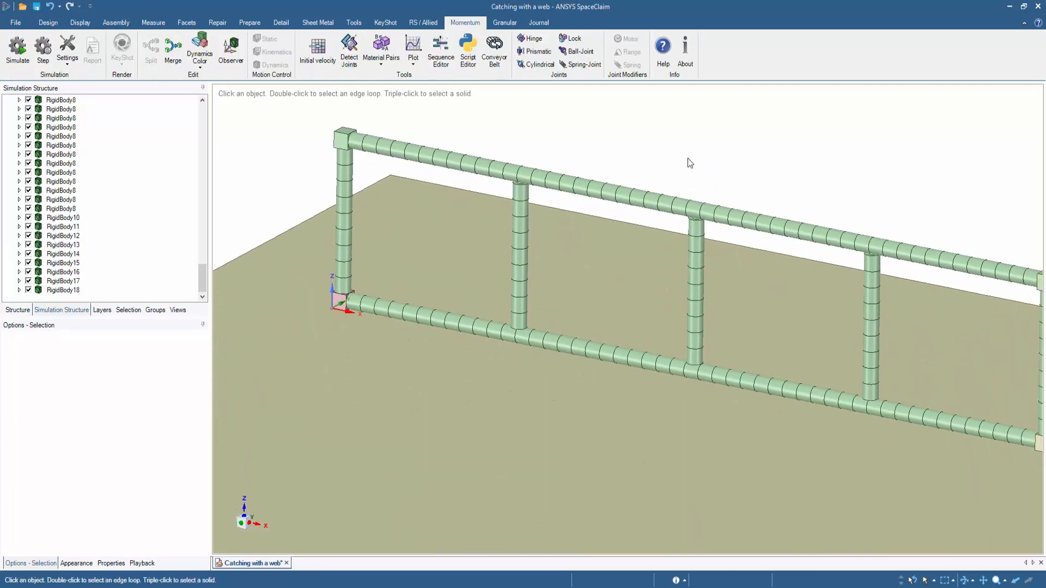
left_click(684, 208)
triple_click(684, 209)
left_click(128, 315)
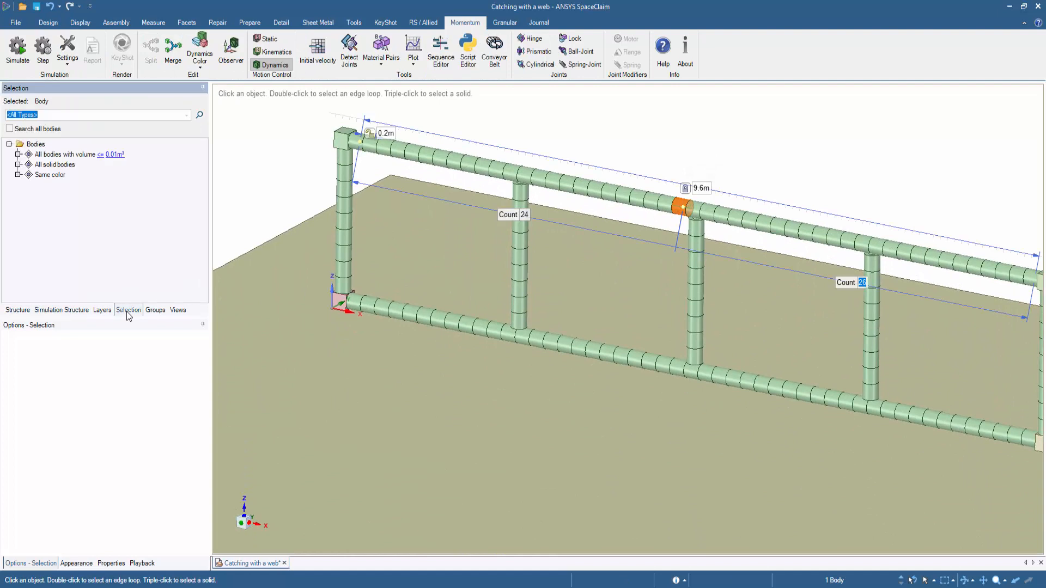
left_click(76, 155)
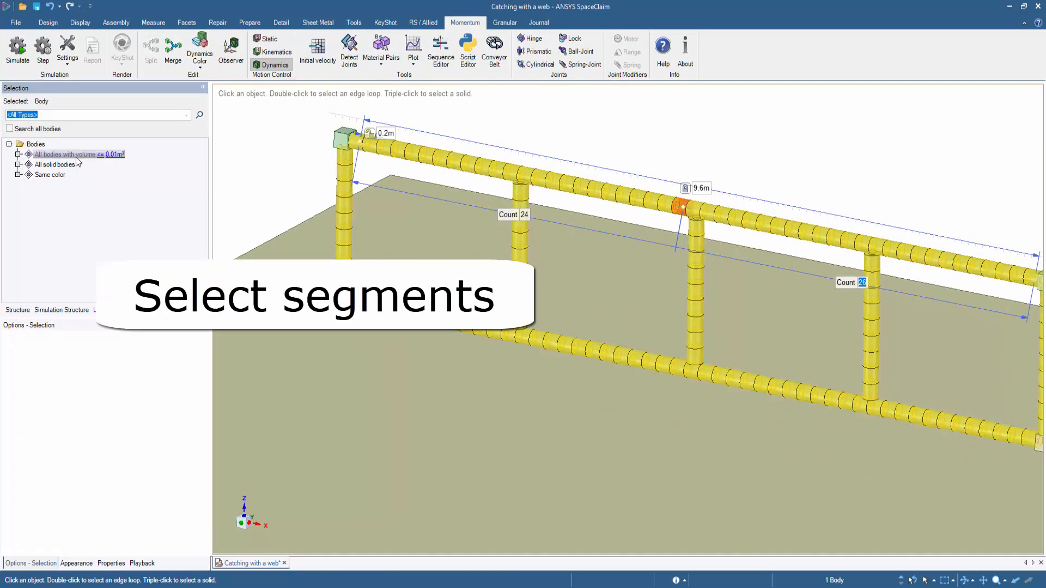
left_click(76, 157)
right_click(250, 168)
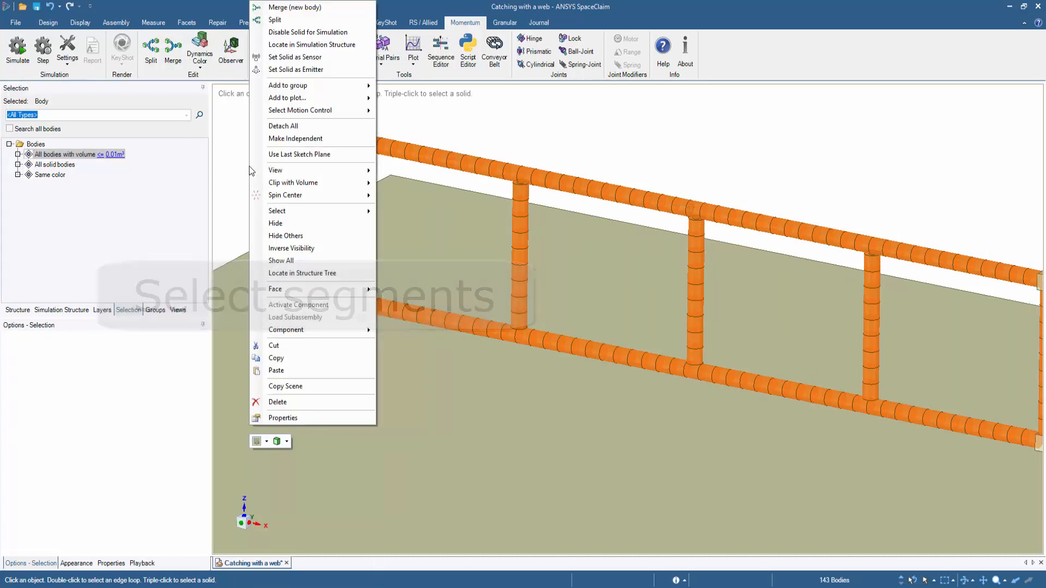
left_click(286, 236)
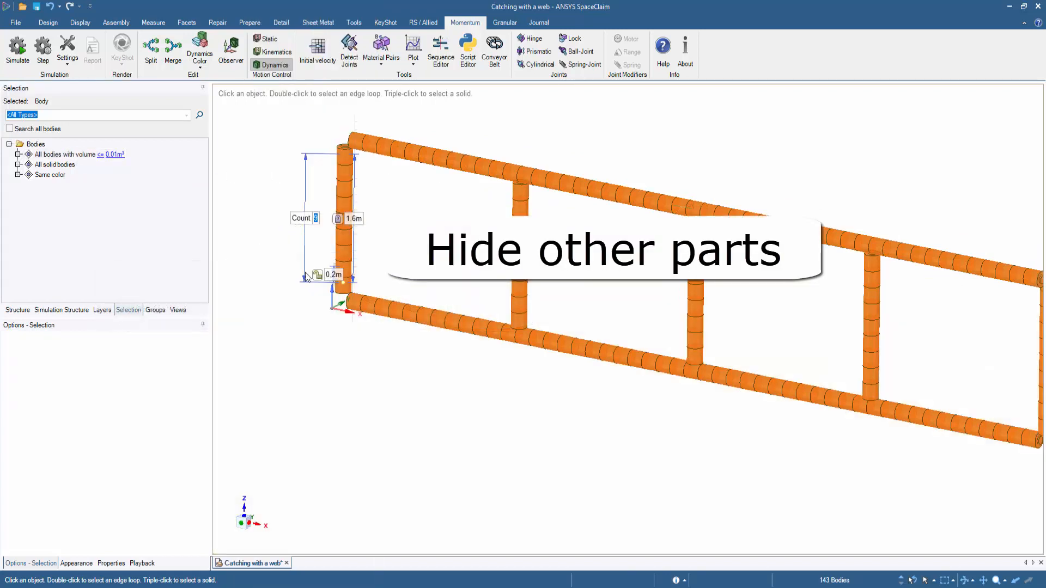
left_click(417, 423)
Select all visible net segments and add them to a new group in the simulation structure.
left_click(61, 310)
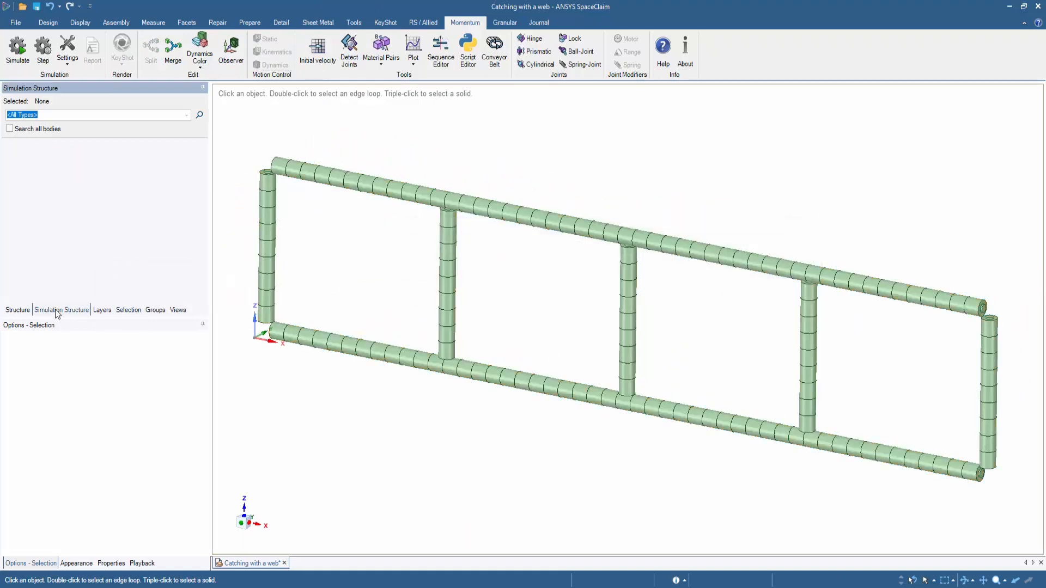
left_click_drag(229, 130, 1005, 506)
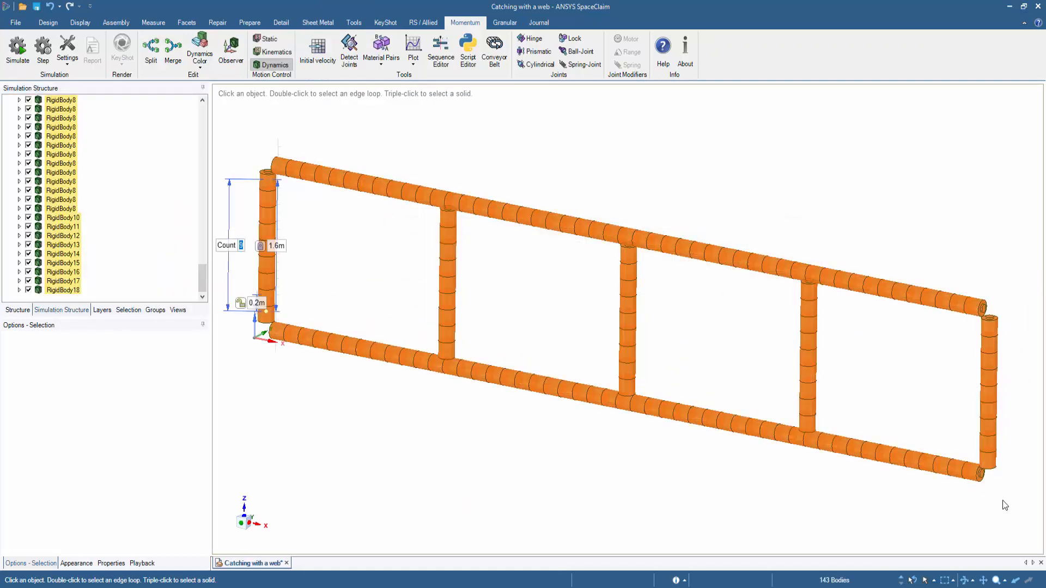
left_click_drag(204, 284, 200, 106)
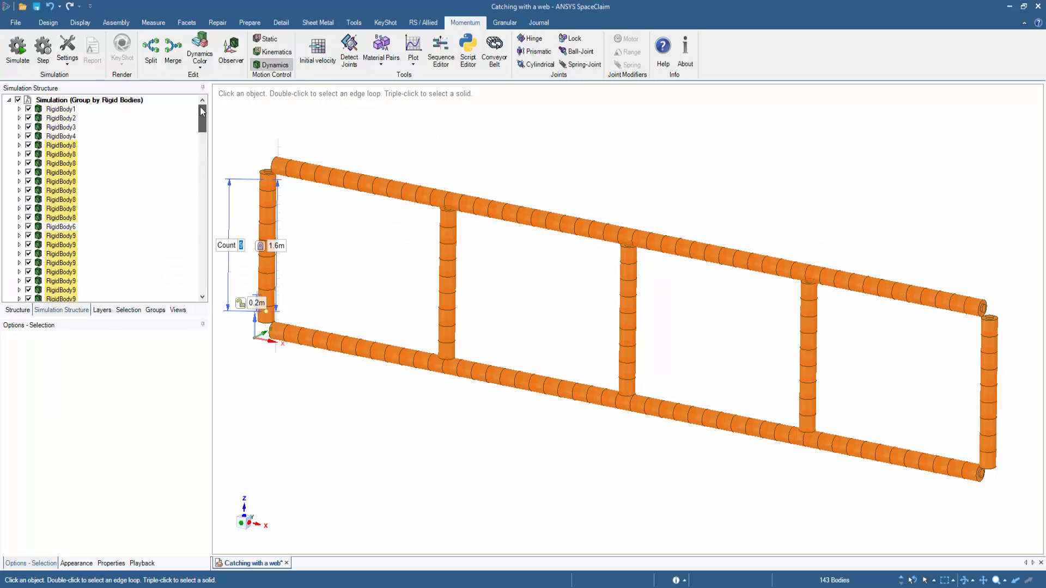
right_click(325, 128)
mouse_move(425, 216)
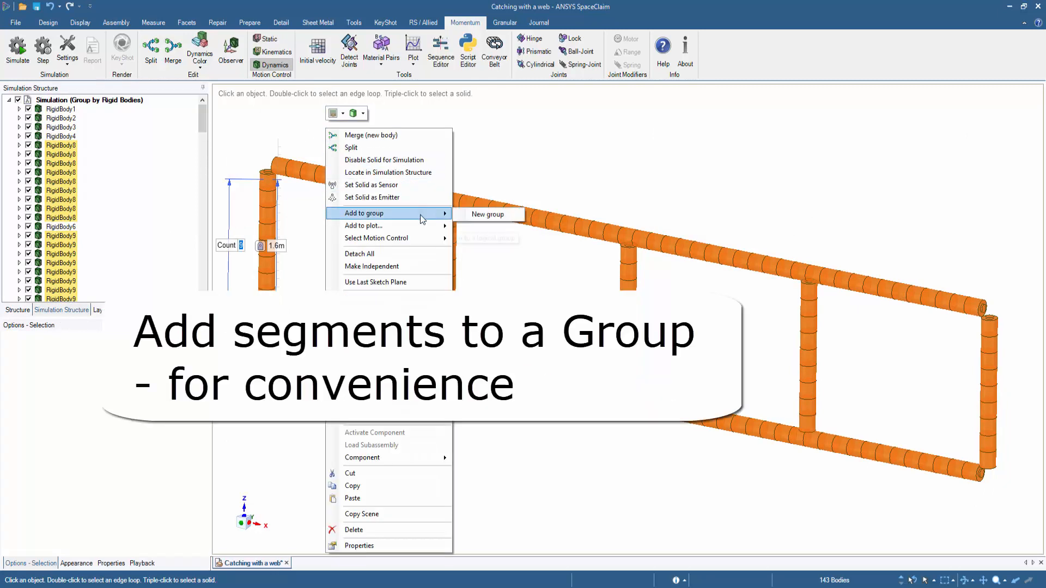
left_click(479, 215)
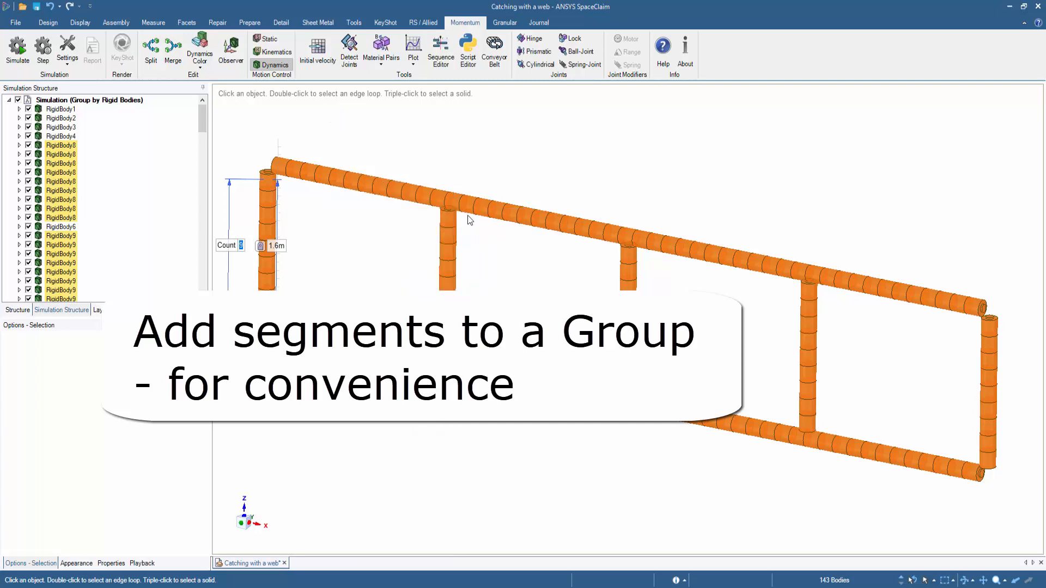
Rename the new segment group as Web and collapse it in the simulation structure.
right_click(55, 110)
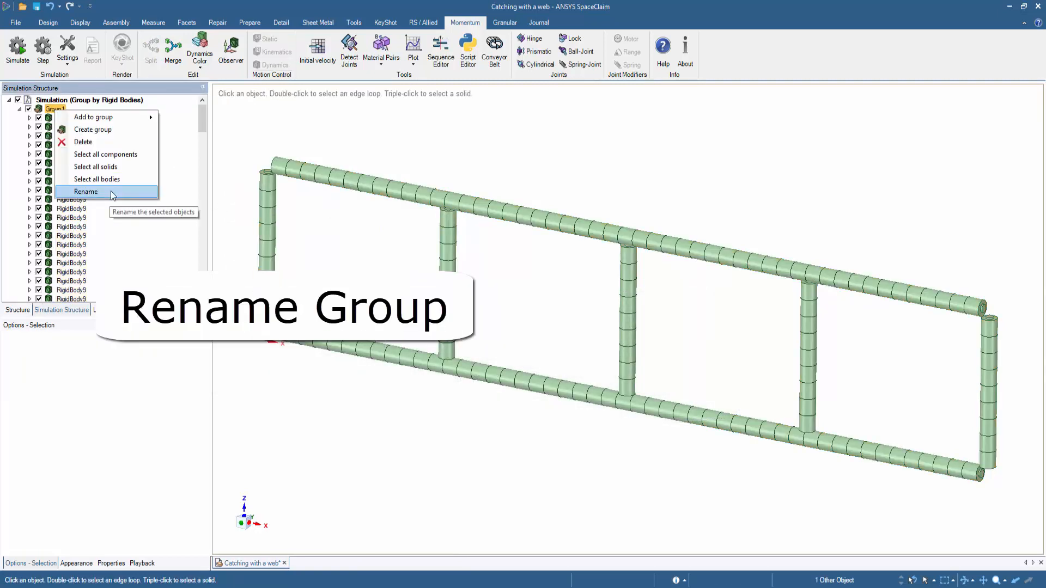
left_click(110, 191)
type("Web")
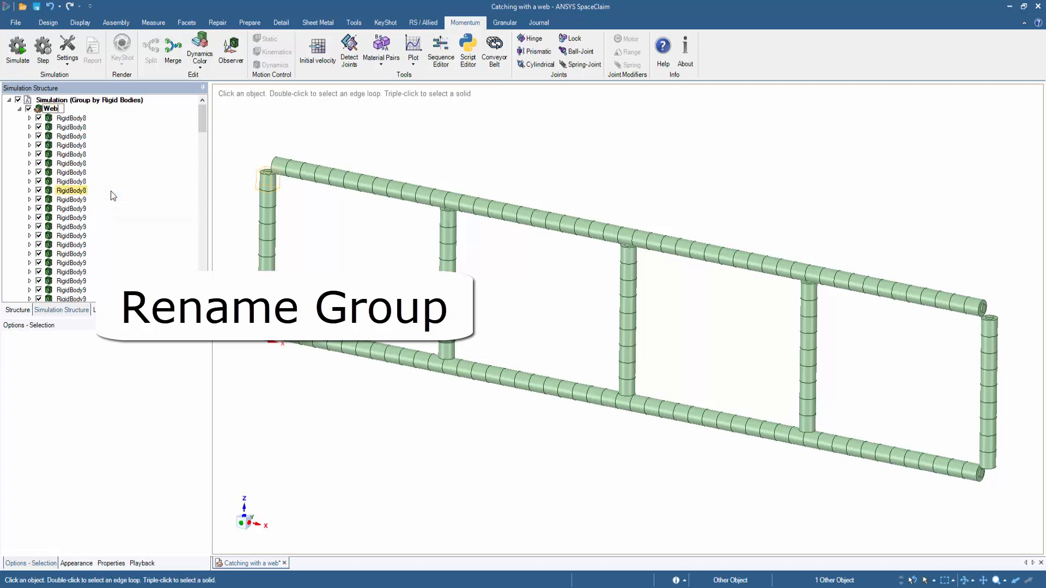
key("Return")
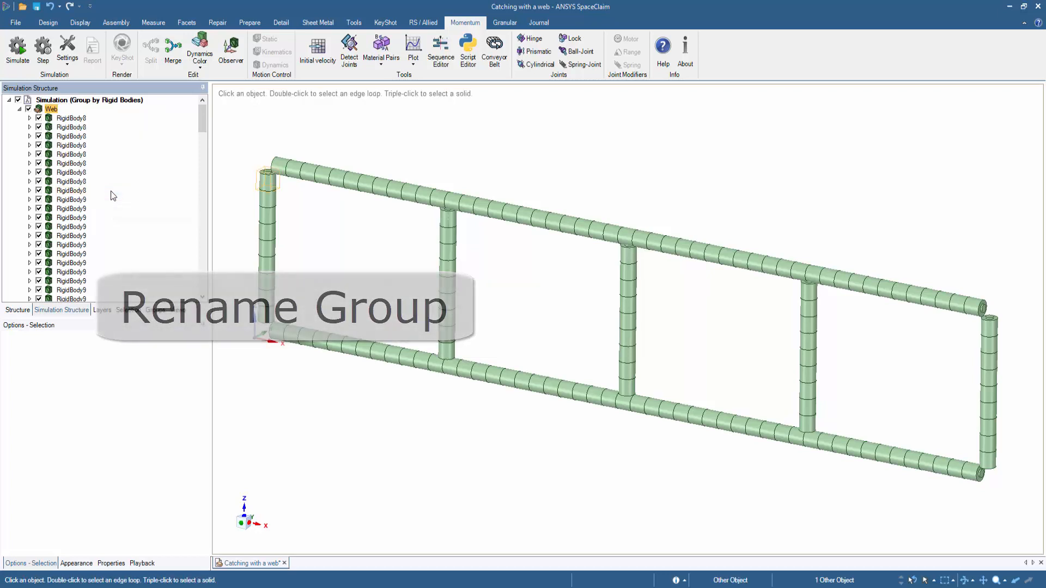
left_click(20, 110)
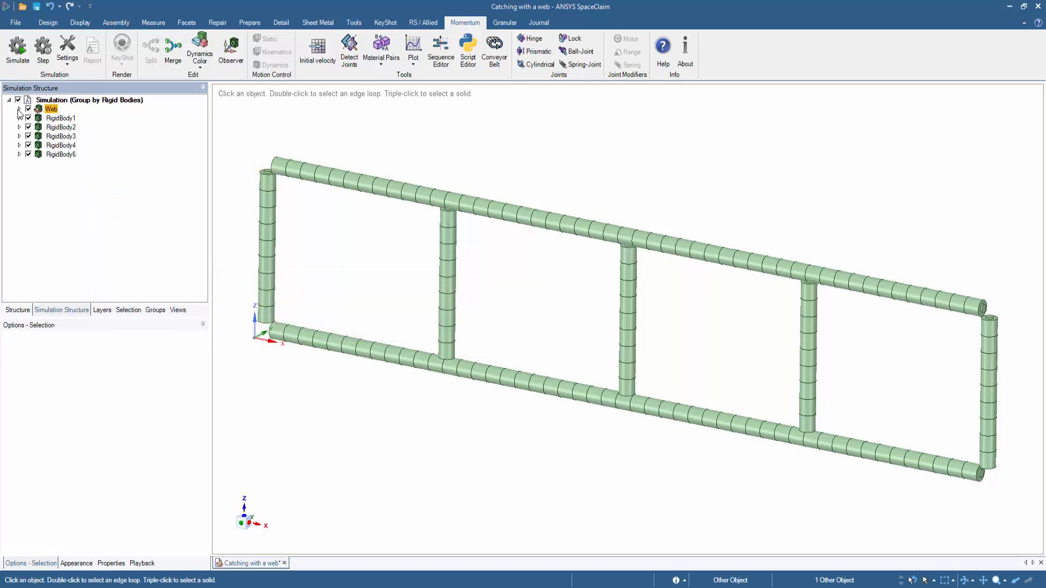
Show all hidden bodies again and set the floor's motion control to Static.
right_click(243, 142)
left_click(303, 255)
right_click(299, 407)
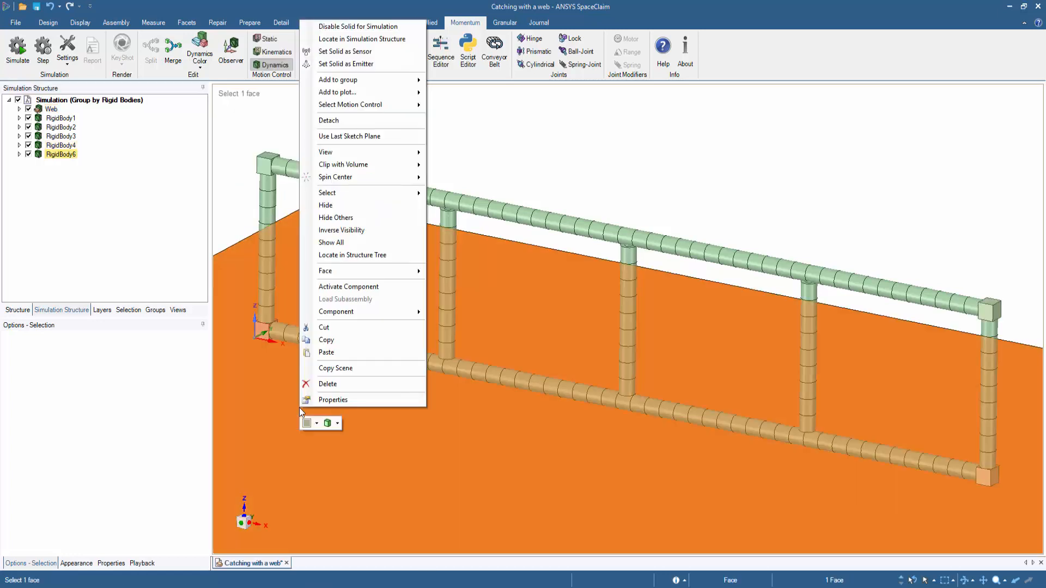
key("Escape")
left_click(299, 407)
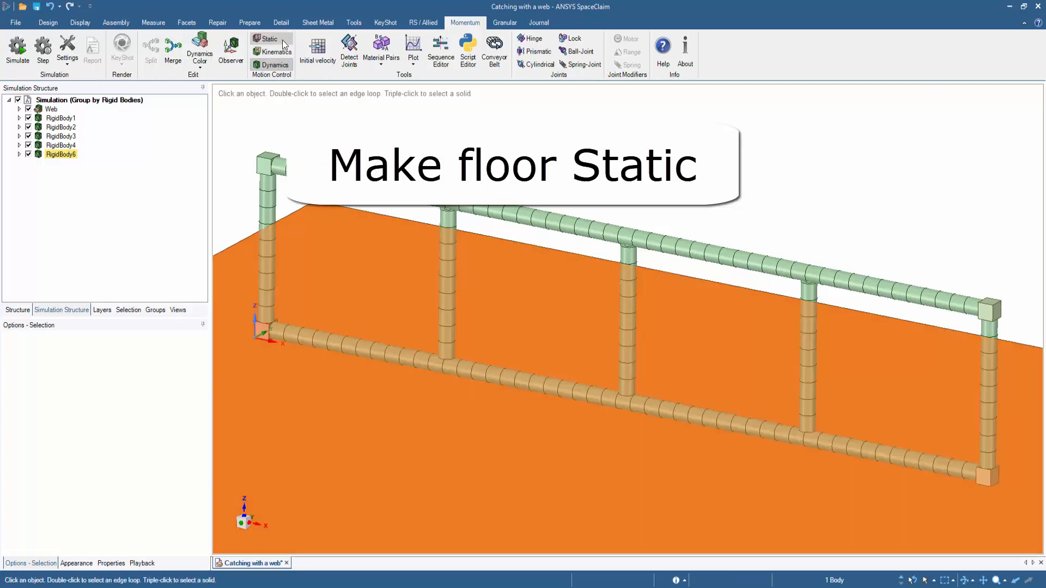
left_click(284, 43)
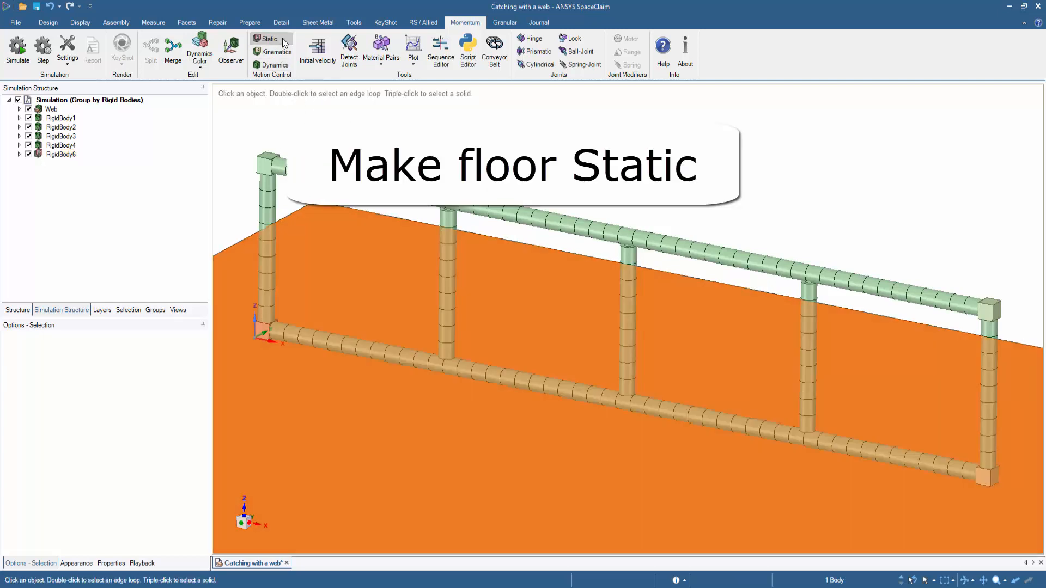
Add Prismatic joints along the lengthwise top edges of all four corner cubes, using the world as base.
left_click(339, 142)
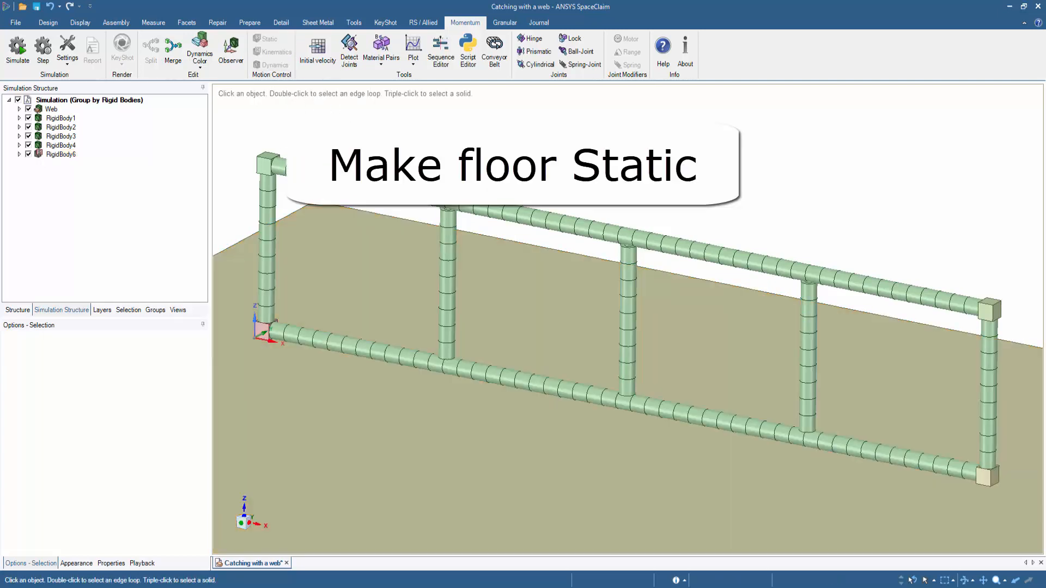
left_click(536, 52)
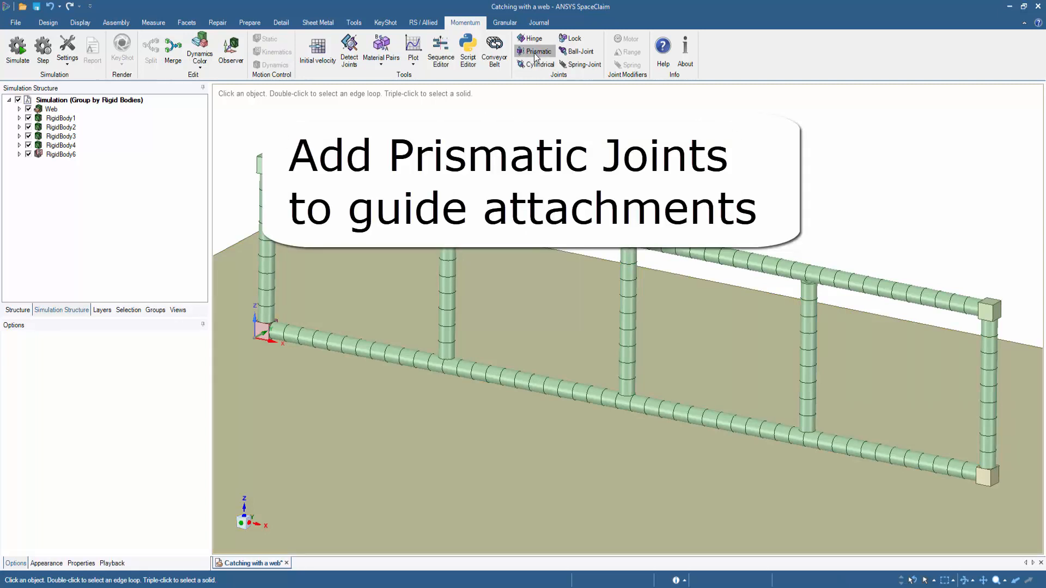
left_click(535, 53)
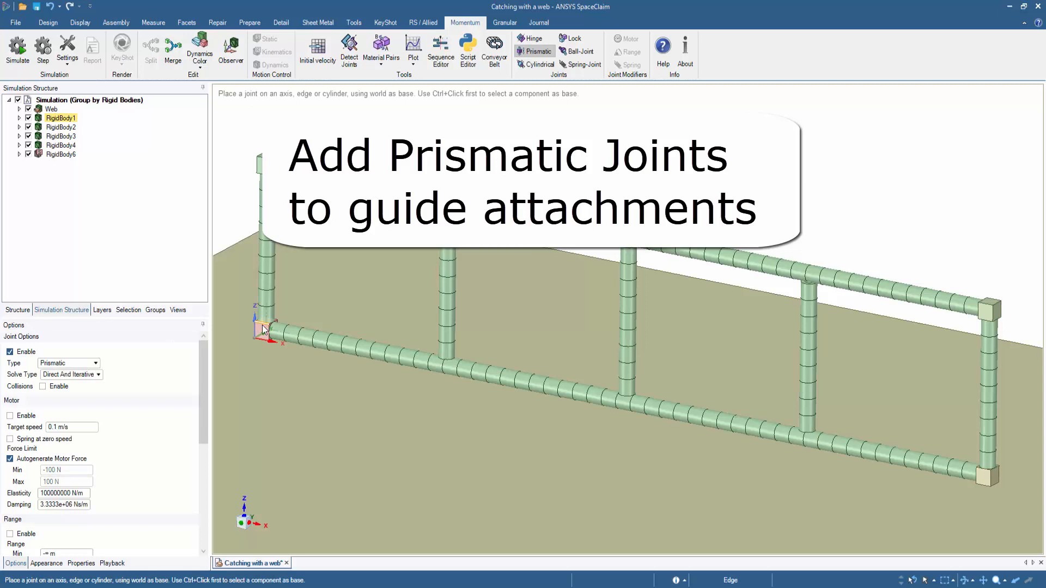
left_click(266, 159)
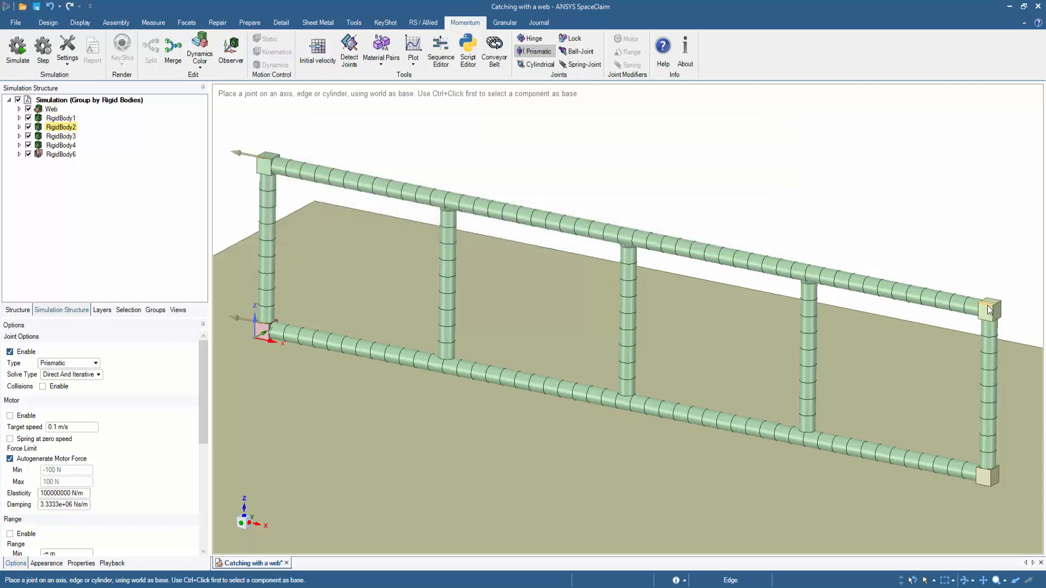
left_click(989, 310)
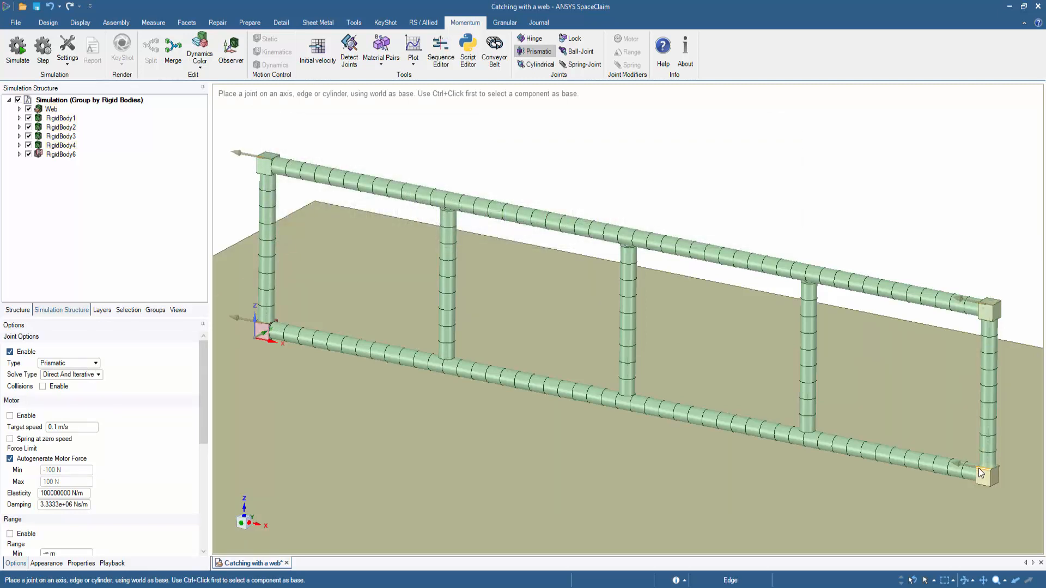
key("Escape")
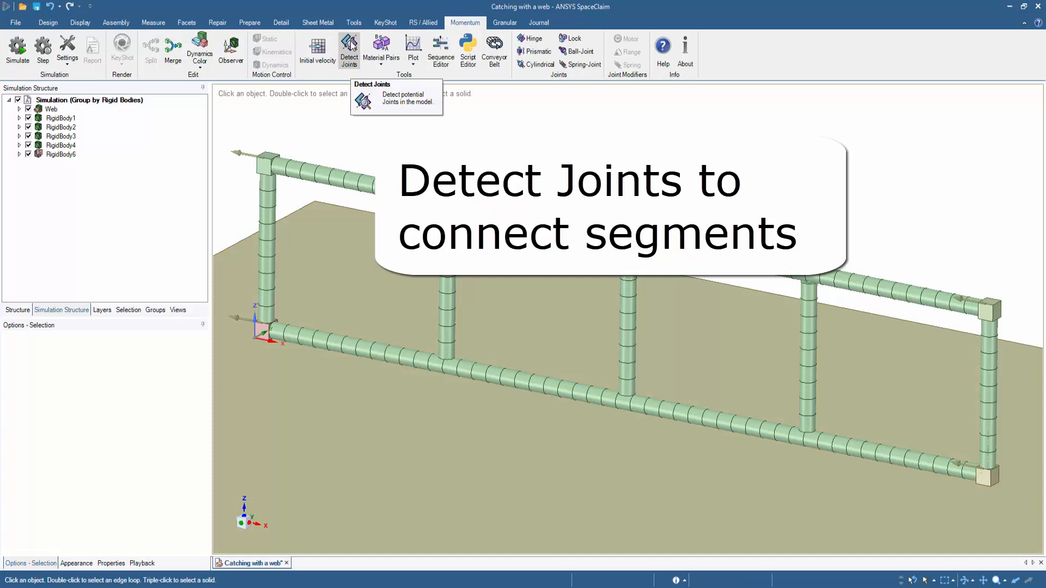
Search the model for potential joints with the default Detect Joints criteria.
left_click(350, 45)
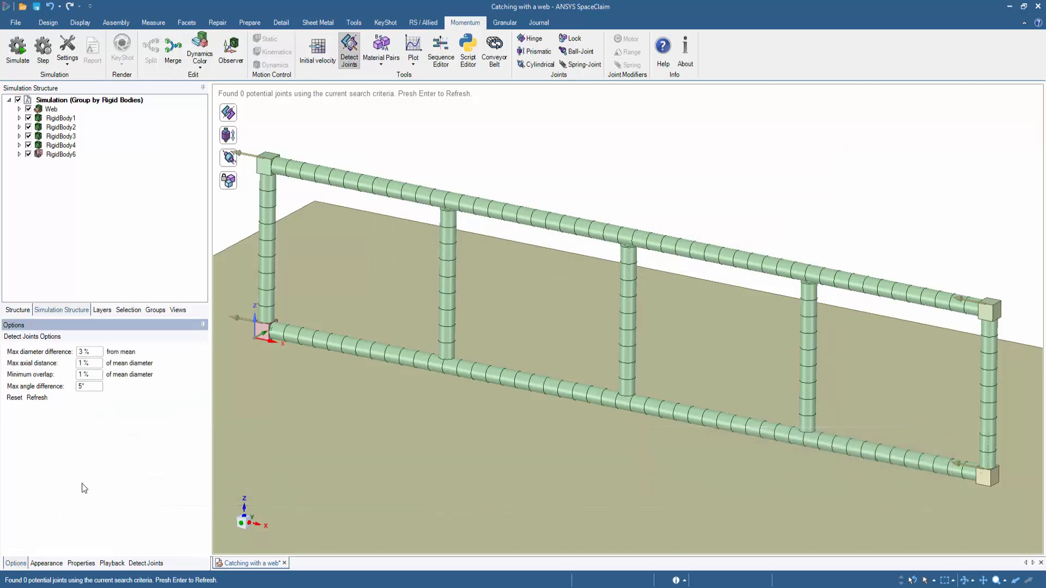
scroll(387, 144, "up", 2)
scroll(388, 144, "up", 4)
key("Escape")
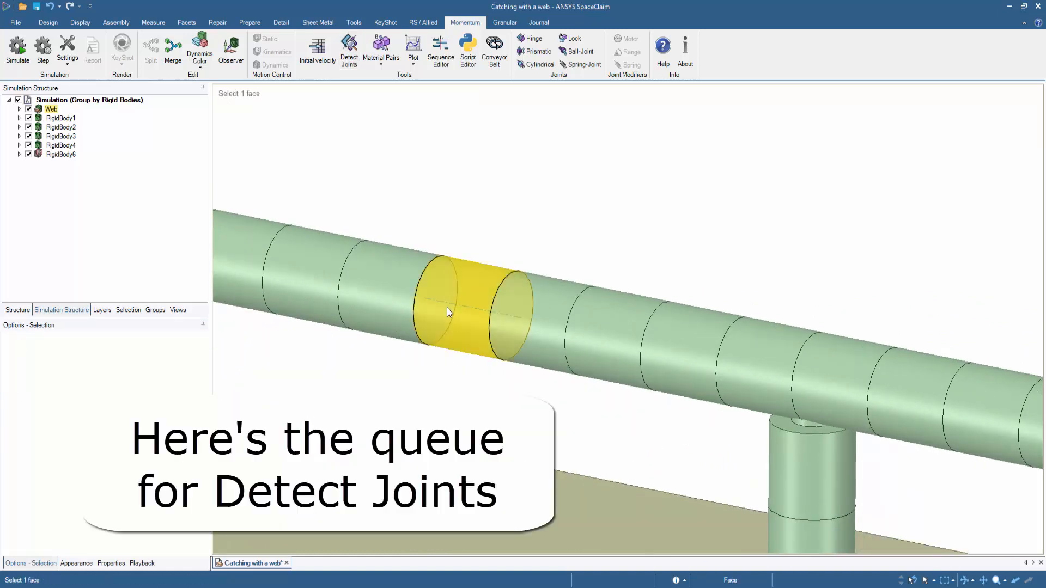
Temporarily hide one segment of the upper strand to check the radii of the exposed pin and socket faces.
left_click(447, 308)
right_click(446, 308)
left_click(473, 223)
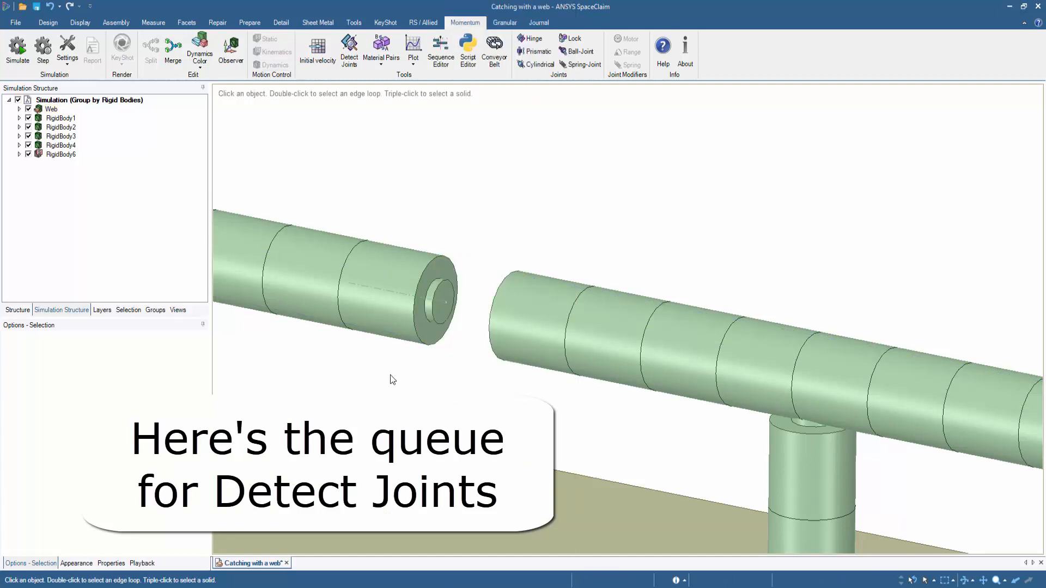
left_click(442, 296)
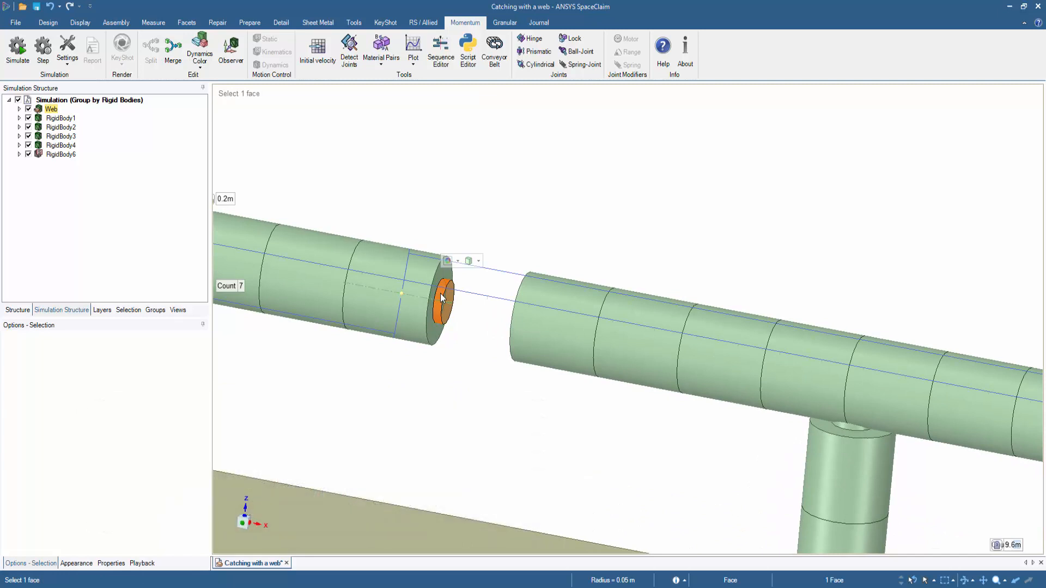
middle_click_drag(440, 293, 477, 397)
left_click(517, 318)
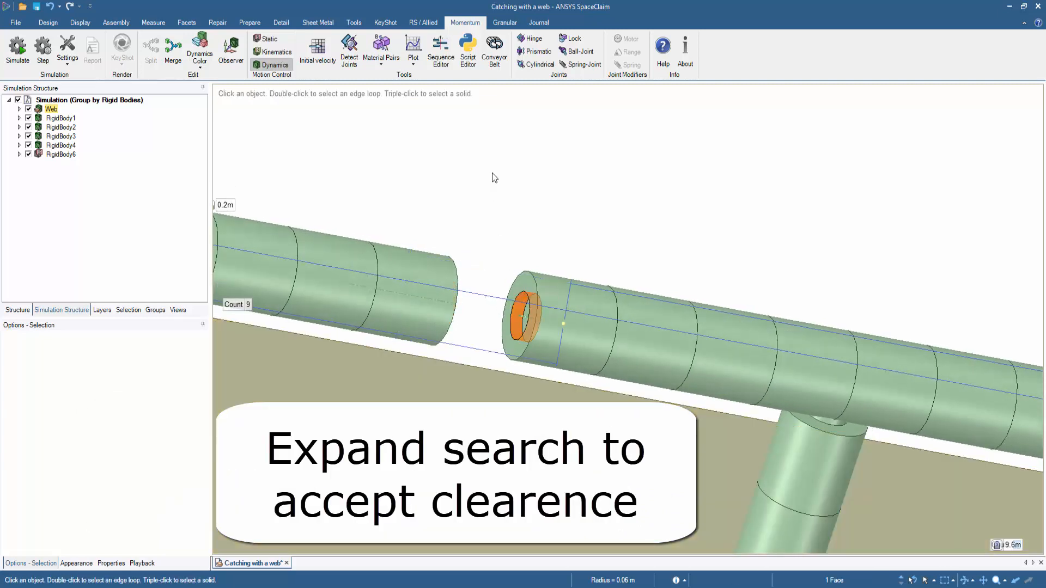
right_click(492, 172)
left_click(544, 287)
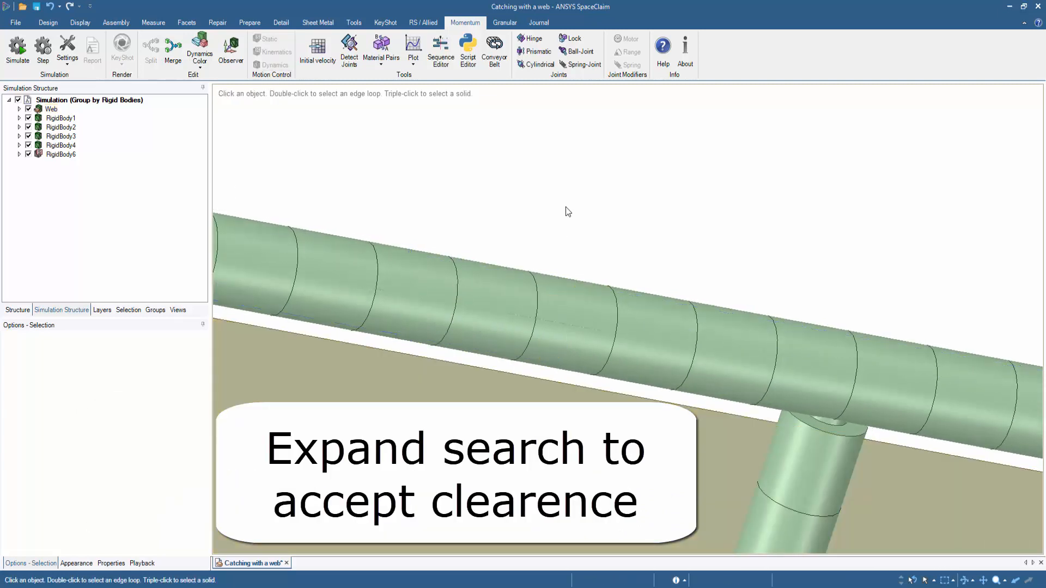
scroll(566, 207, "down", 10)
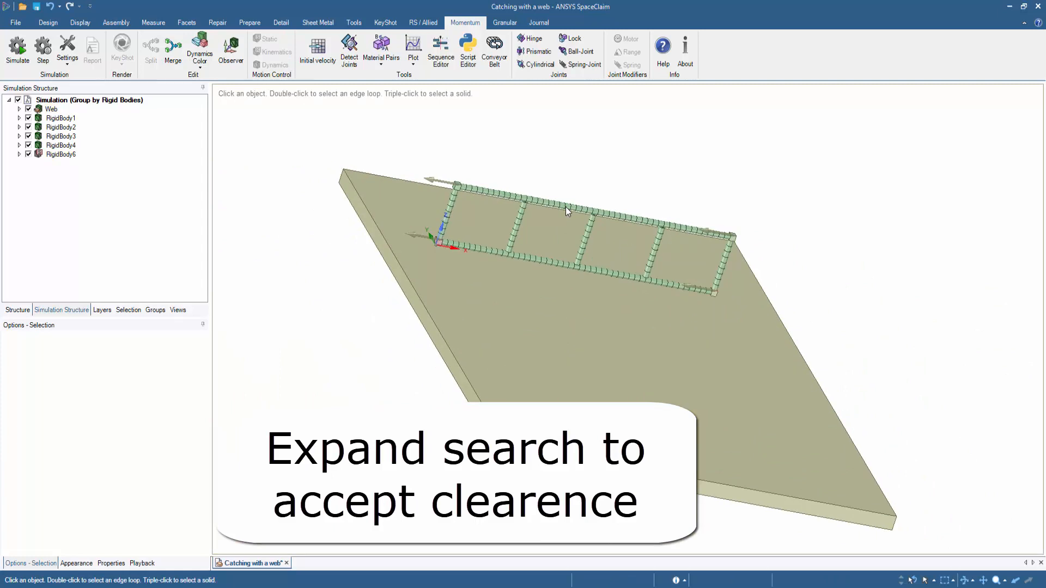
Detect joints again with a larger maximum diameter difference so the clearance between pins and sockets is accepted.
left_click(352, 50)
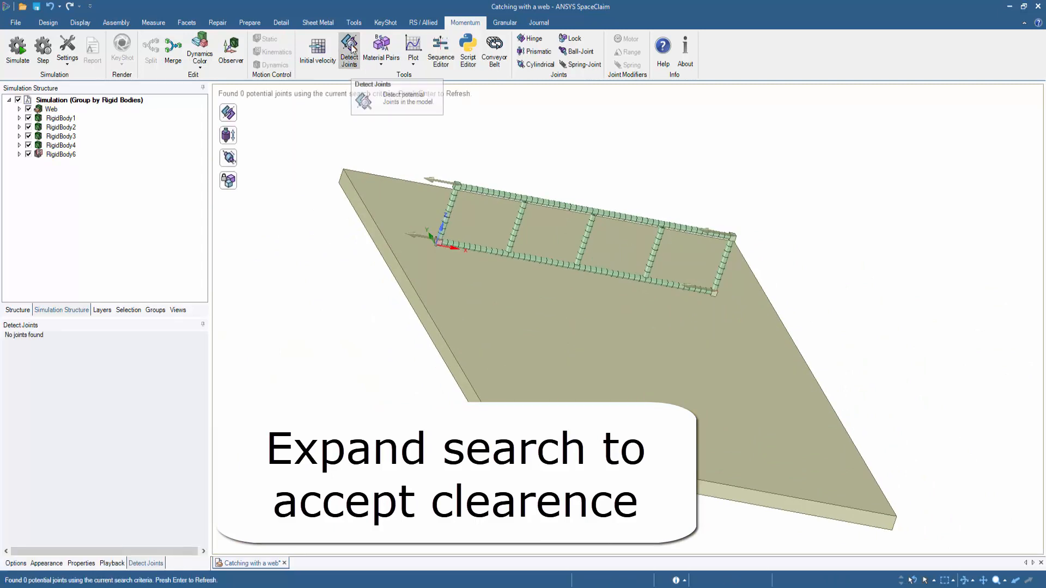
left_click(16, 563)
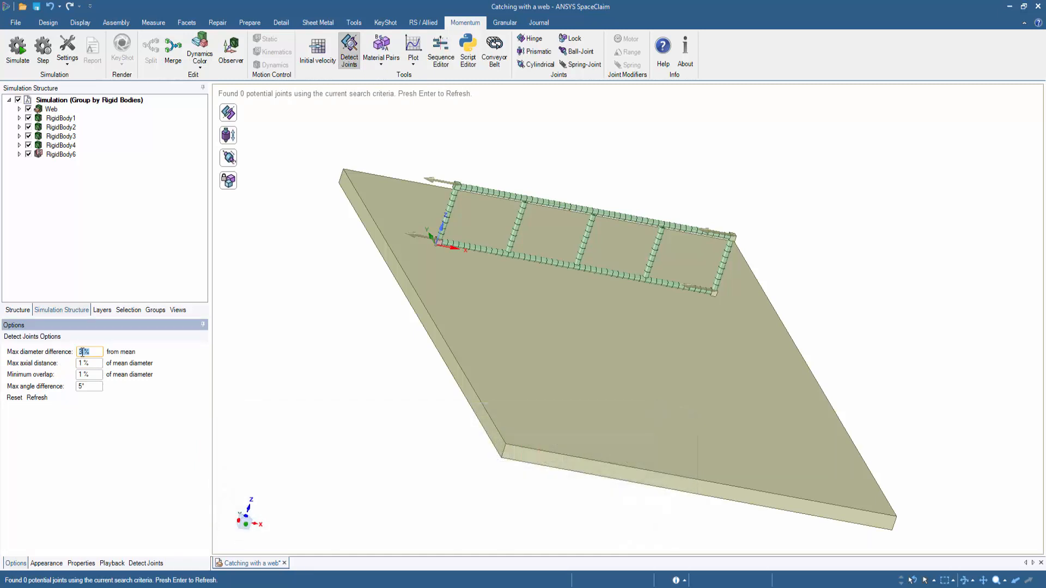
left_click(38, 398)
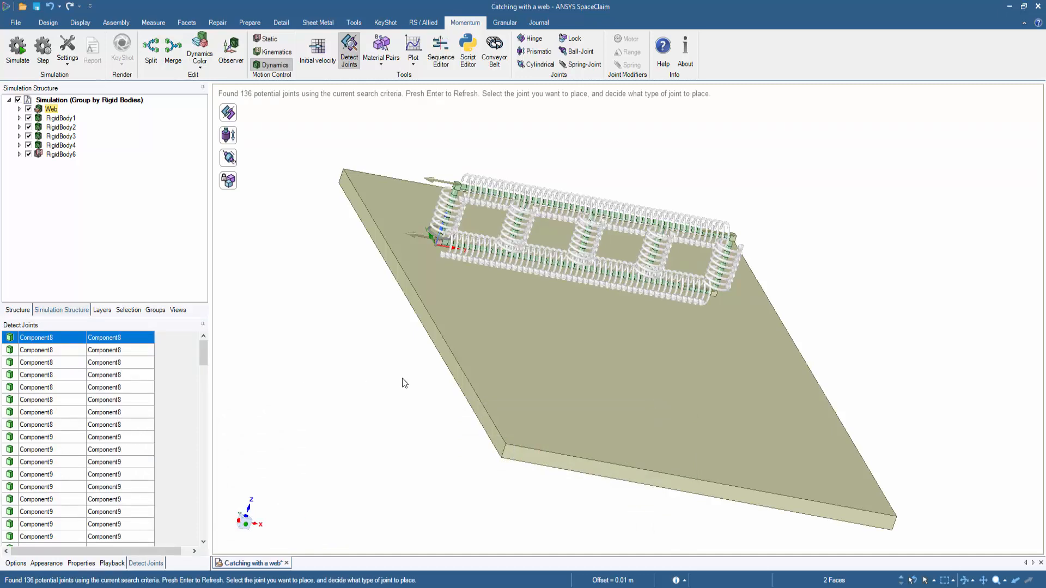
Select all detected joints and create them as Lock joints between the net segments.
middle_click_drag(402, 378, 308, 362)
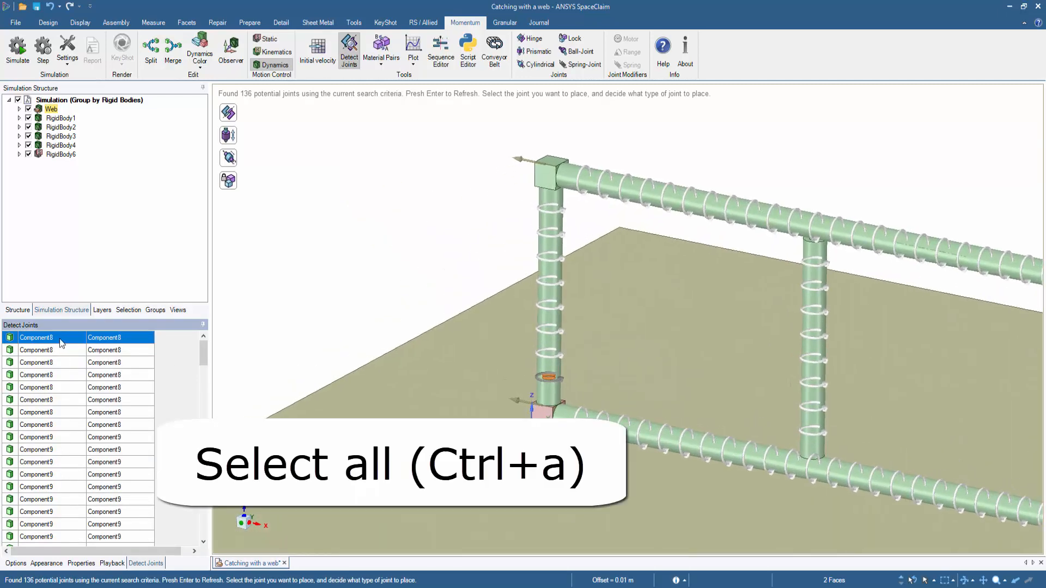
key("ctrl+a")
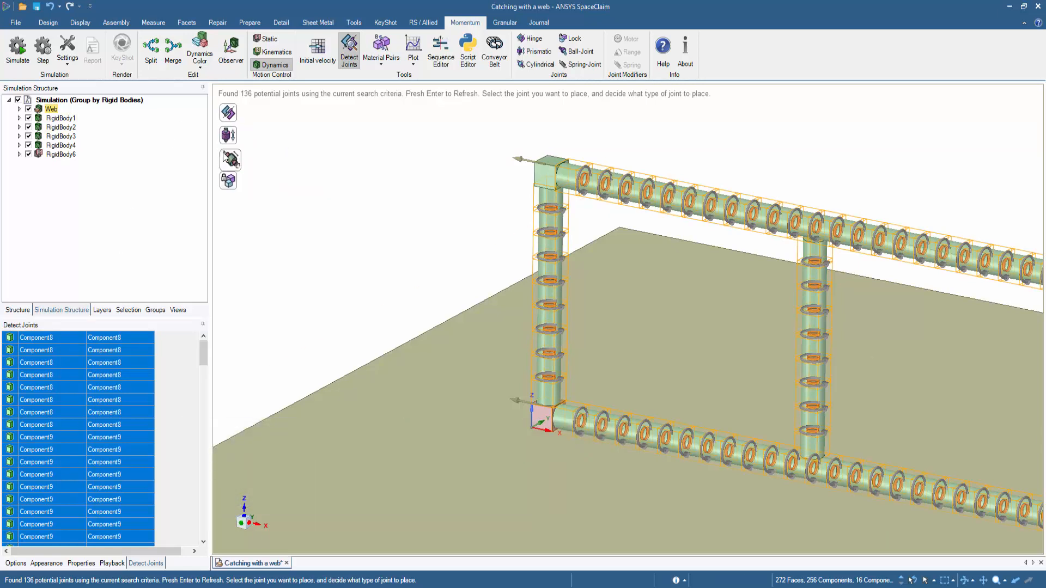
left_click(225, 187)
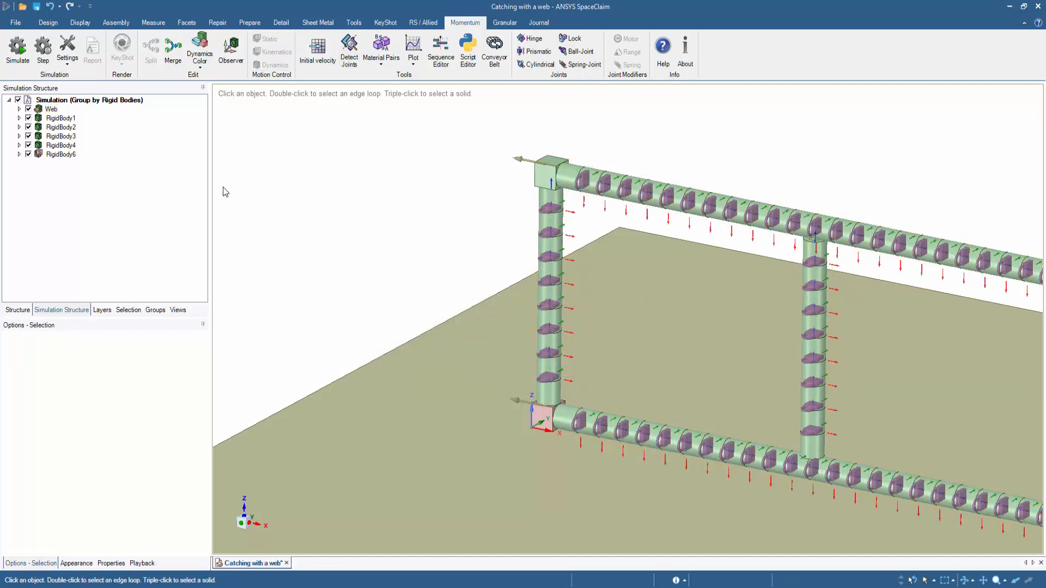
Simulate the model and examine how the net's strands and corner cubes hold together, stopping before the full duration.
key("h")
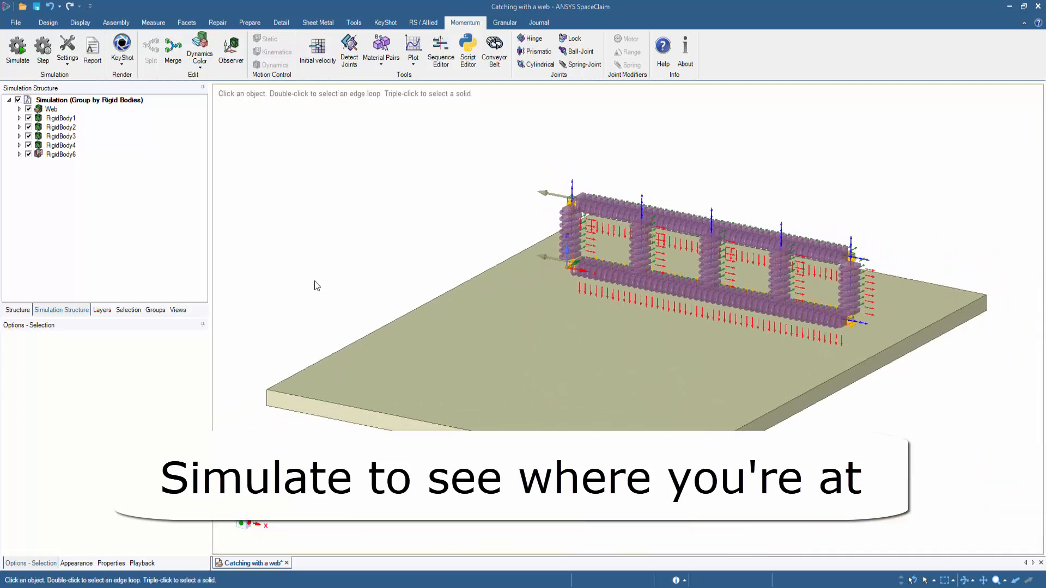
key("ctrl+space")
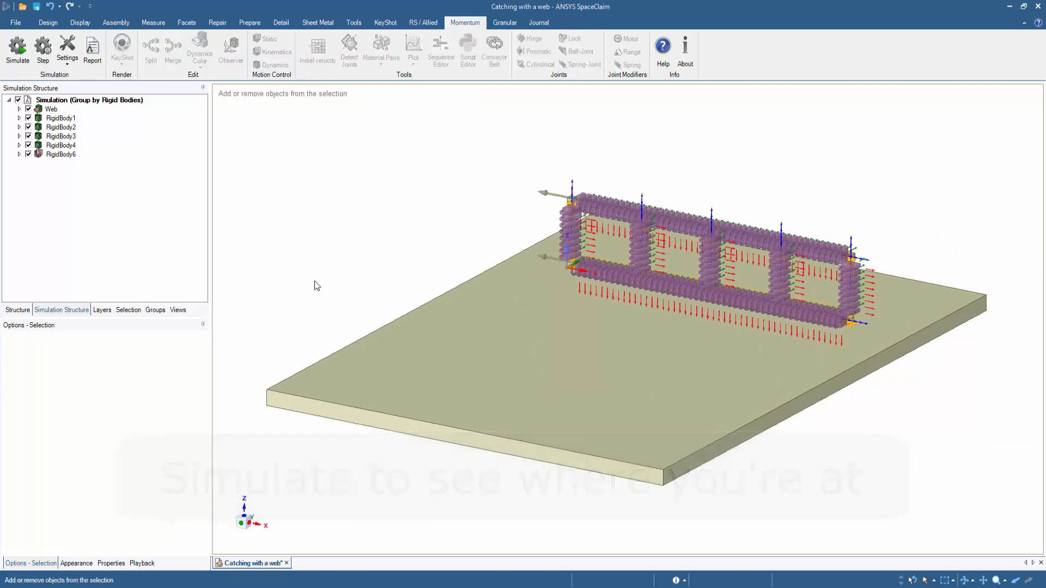
scroll(633, 334, "up", 10)
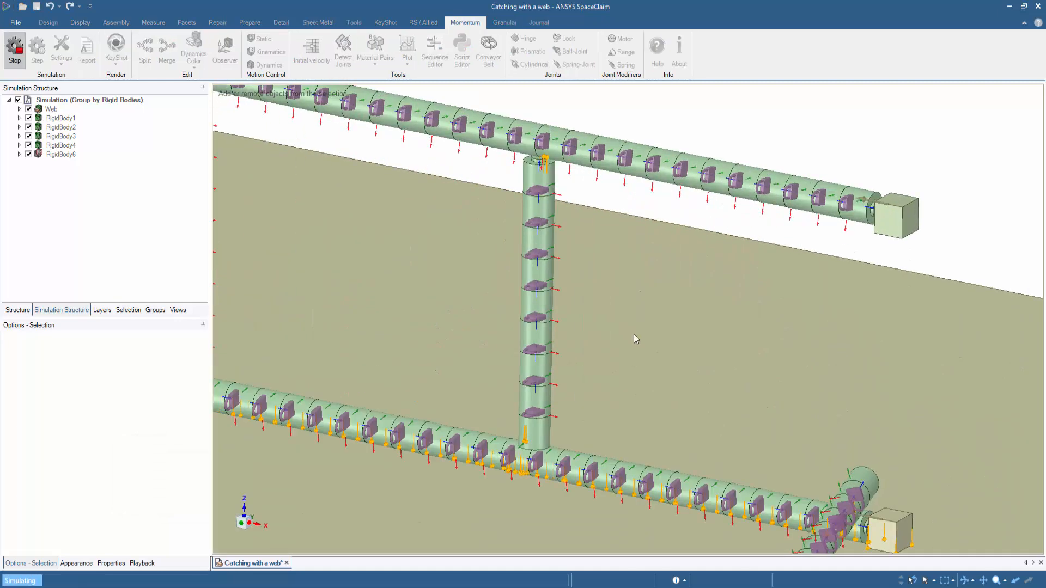
scroll(698, 232, "up", 5)
scroll(700, 330, "down", 4)
middle_click_drag(295, 305, 839, 372, "shift")
middle_click_drag(350, 299, 517, 326, "shift")
scroll(479, 184, "up", 7)
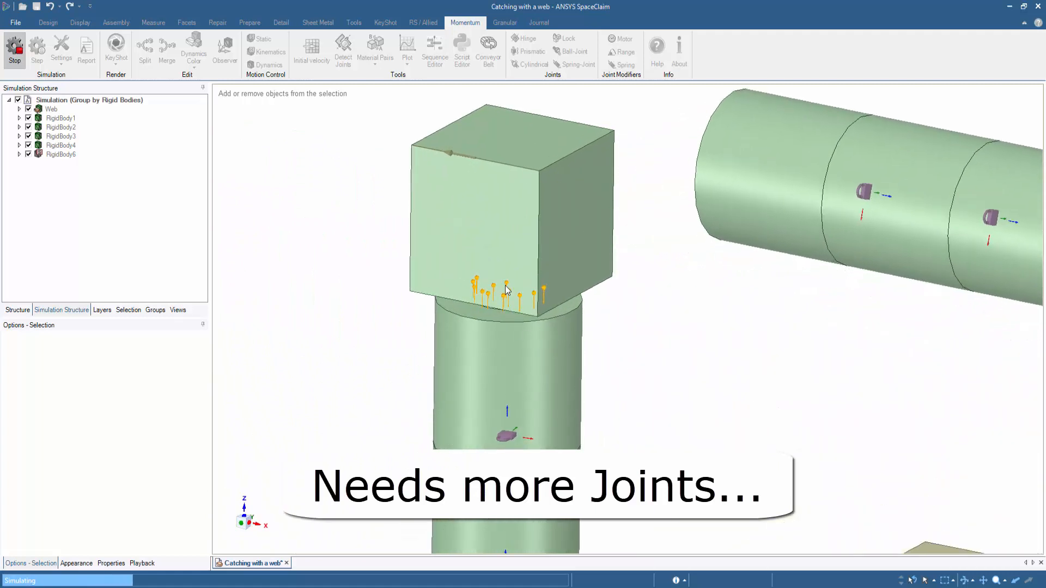
middle_click_drag(508, 295, 505, 252)
scroll(505, 252, "down", 10)
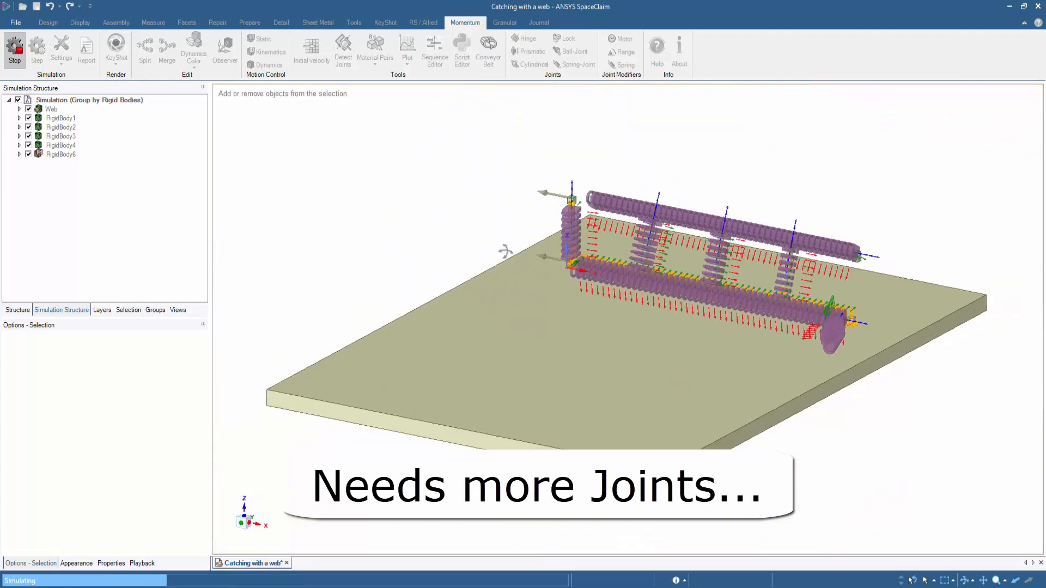
middle_click_drag(656, 324, 670, 401)
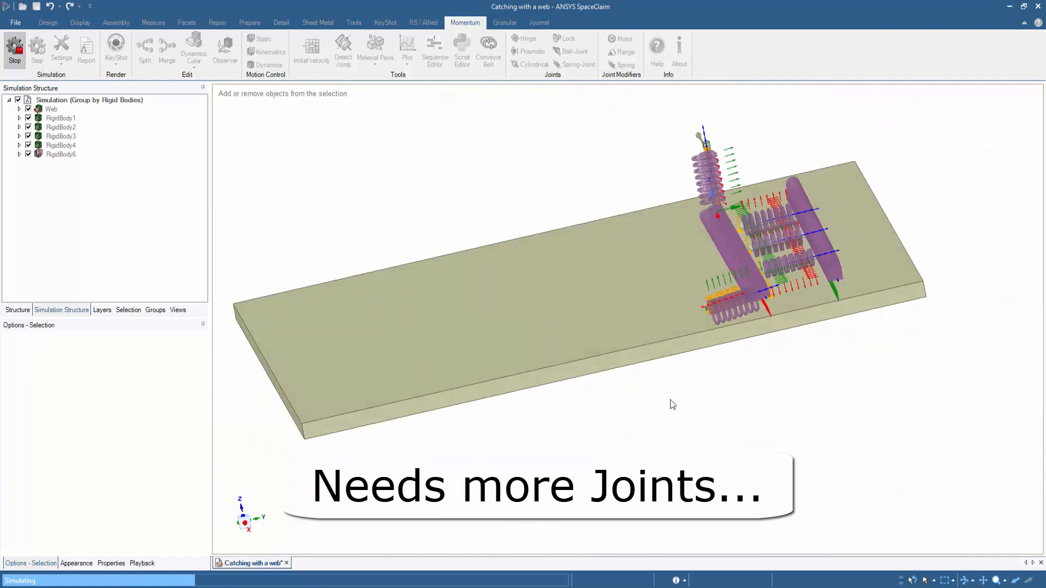
scroll(824, 260, "up", 7)
left_click(146, 563)
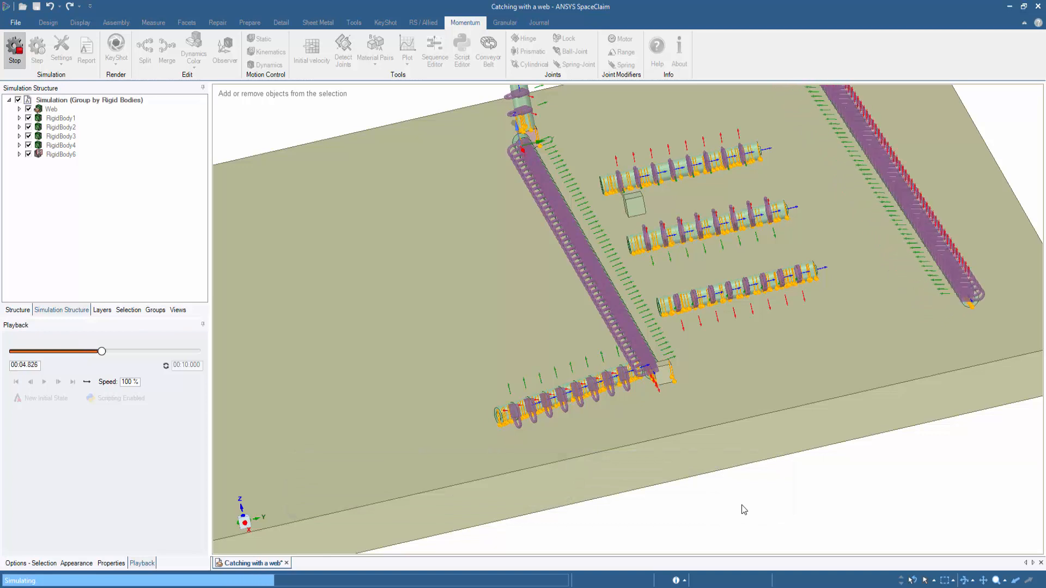
key("Escape")
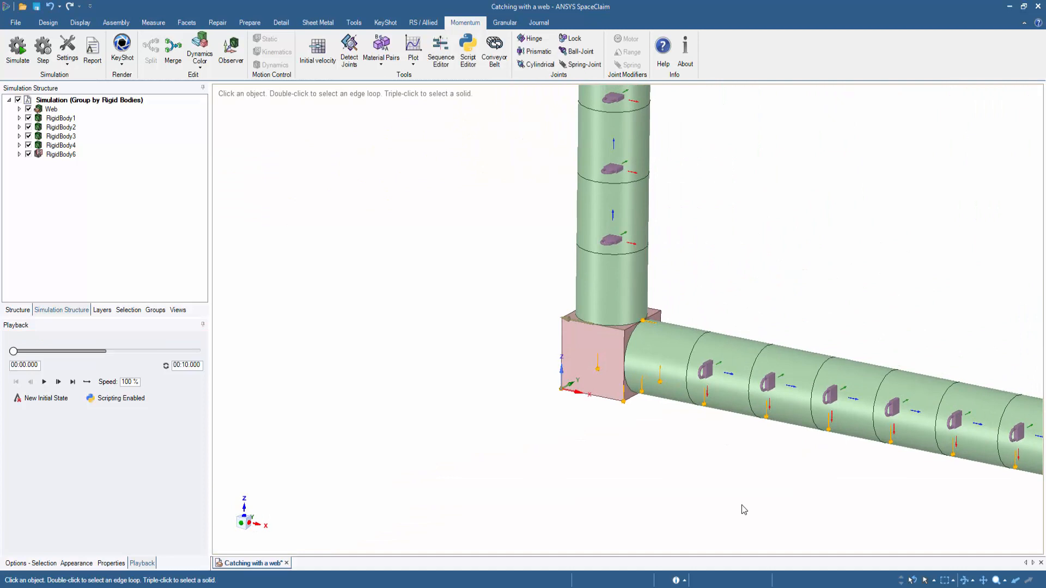
Add Lock joints connecting the lower corner cube at the origin to the adjoining horizontal and vertical strand segments.
left_click(579, 39)
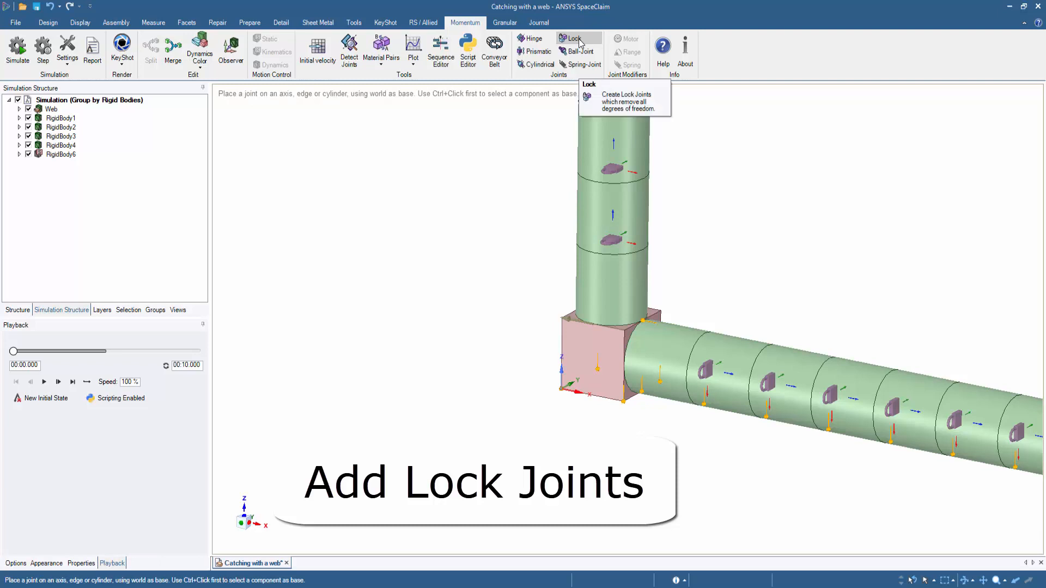
left_click(640, 366)
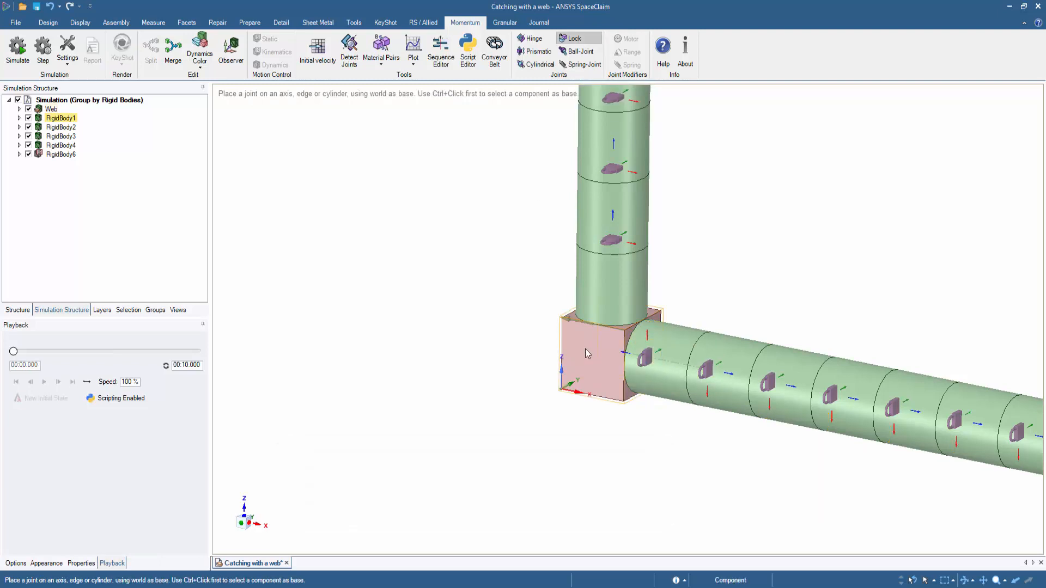
left_click(606, 316)
Lock the upper corner cube above the origin to the adjoining vertical and horizontal strand segments, using the cube as base.
middle_click_drag(484, 433, 481, 321, "ctrl")
middle_click_drag(476, 262, 468, 370, "shift")
middle_click_drag(498, 286, 493, 414, "ctrl")
left_click(586, 266, "ctrl")
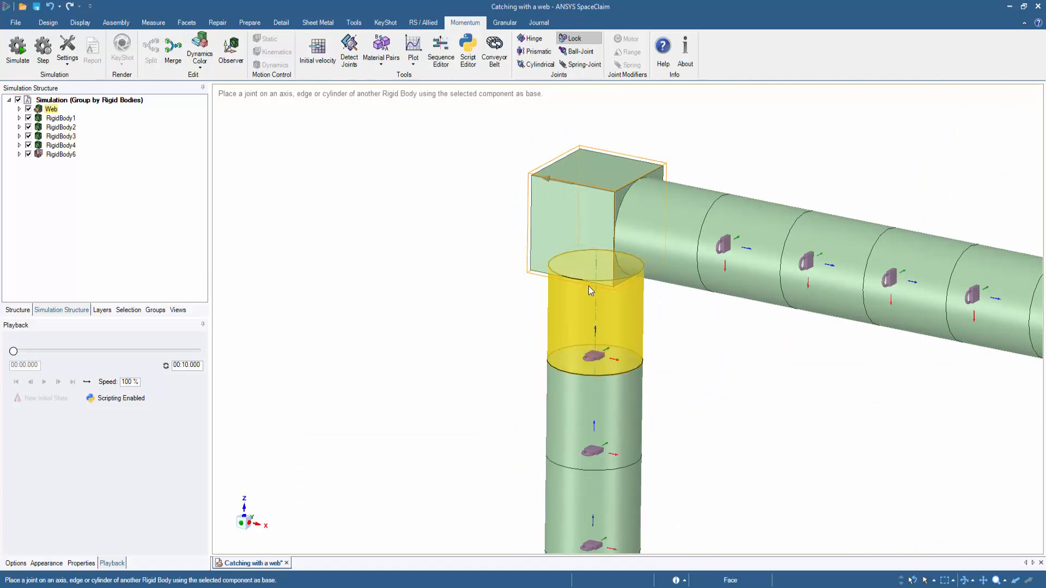
mouse_move(588, 287)
middle_mouse_down()
mouse_move(577, 253)
mouse_move(584, 283)
middle_mouse_up()
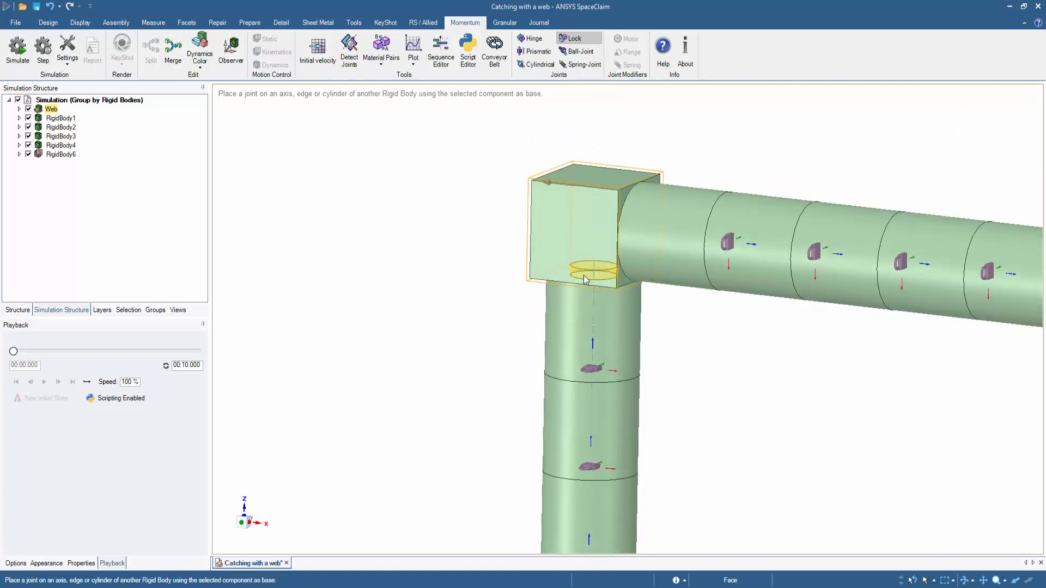
left_click(583, 275)
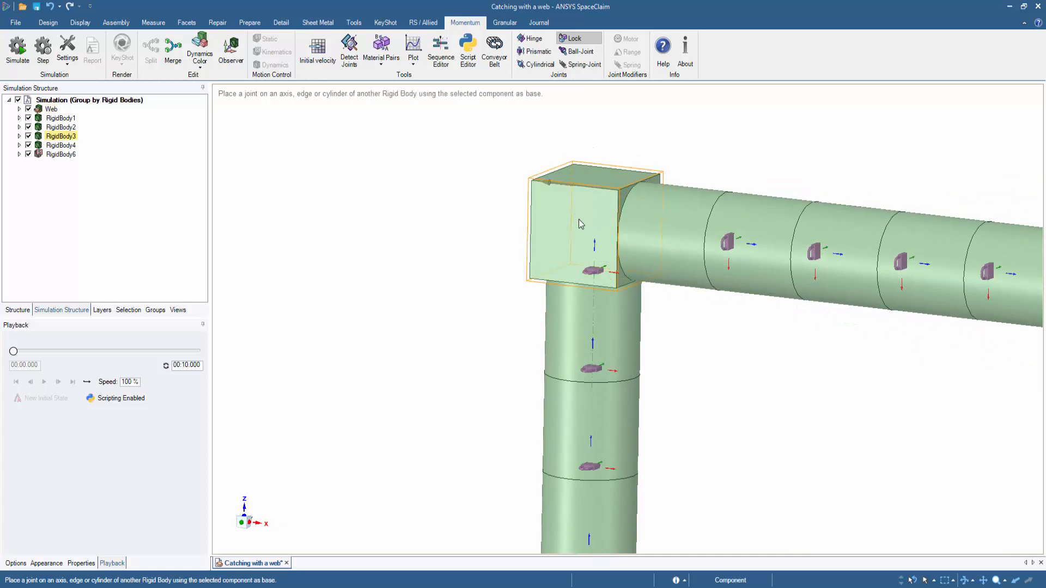
left_click(640, 247)
Lock the top segment of the first intermediate vertical strand to the upper horizontal strand segment above it.
scroll(665, 345, "down", 4)
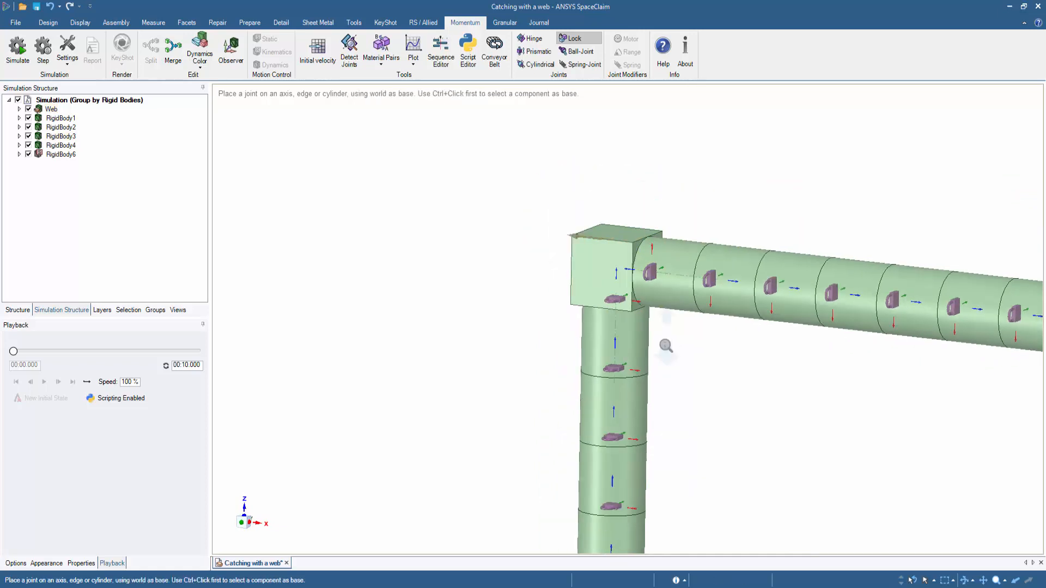
middle_click_drag(784, 403, 376, 273, "ctrl")
scroll(676, 291, "up", 2)
left_click(677, 291, "ctrl")
scroll(677, 291, "up", 2)
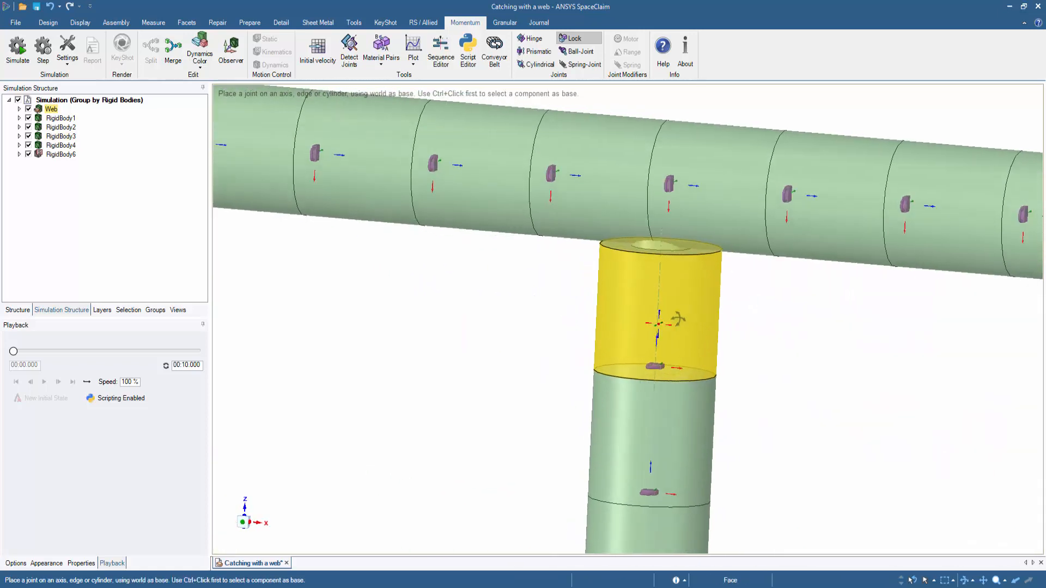
scroll(684, 309, "up", 2)
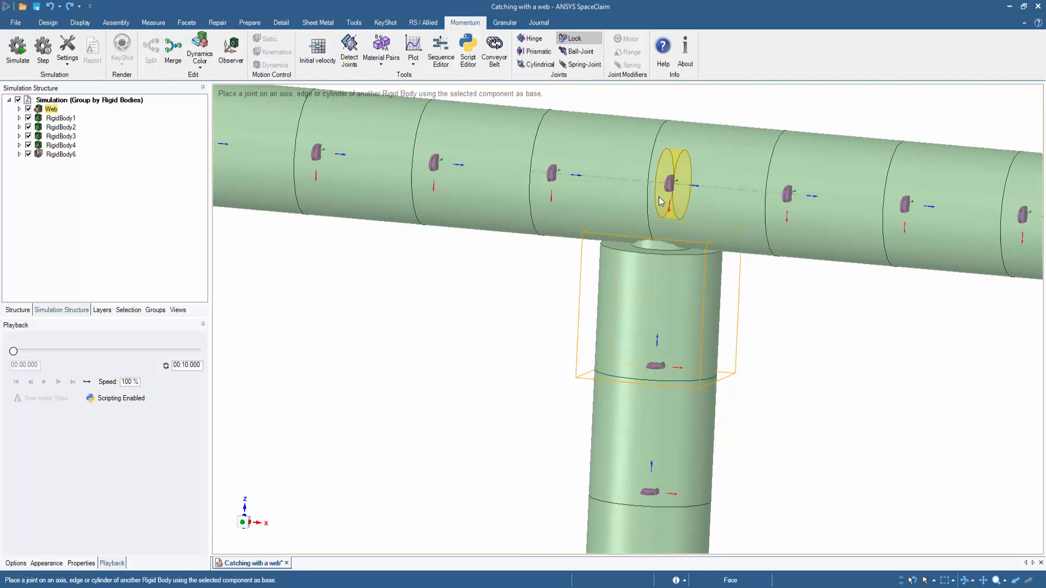
left_click(670, 183)
Add a Lock joint between the top segment of the second intermediate vertical strand and the upper horizontal strand.
scroll(772, 408, "down", 3)
middle_click_drag(844, 397, 332, 319, "ctrl")
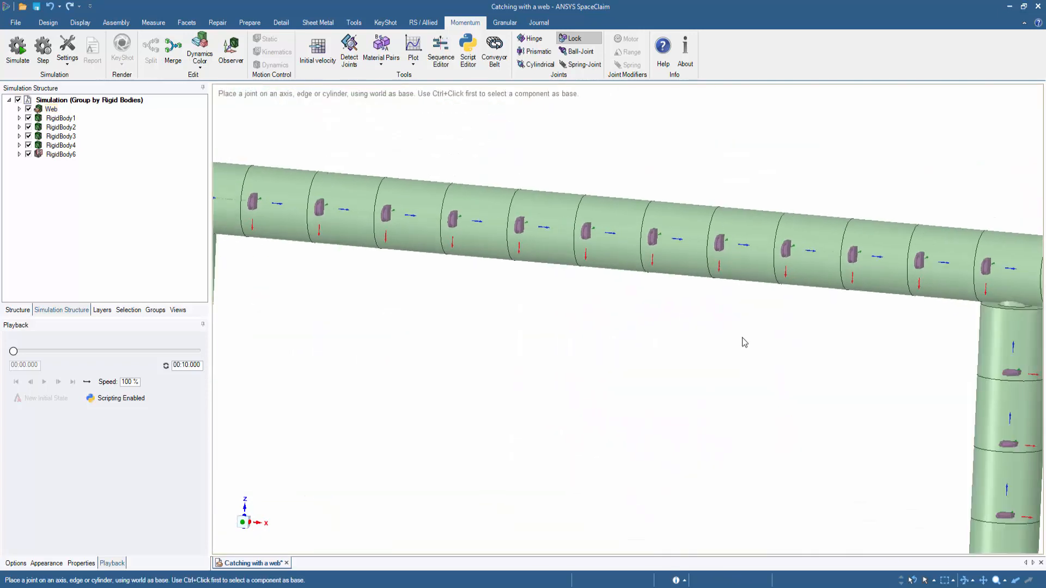
middle_click_drag(839, 338, 458, 314, "ctrl")
scroll(610, 297, "up", 6)
scroll(615, 382, "up", 1)
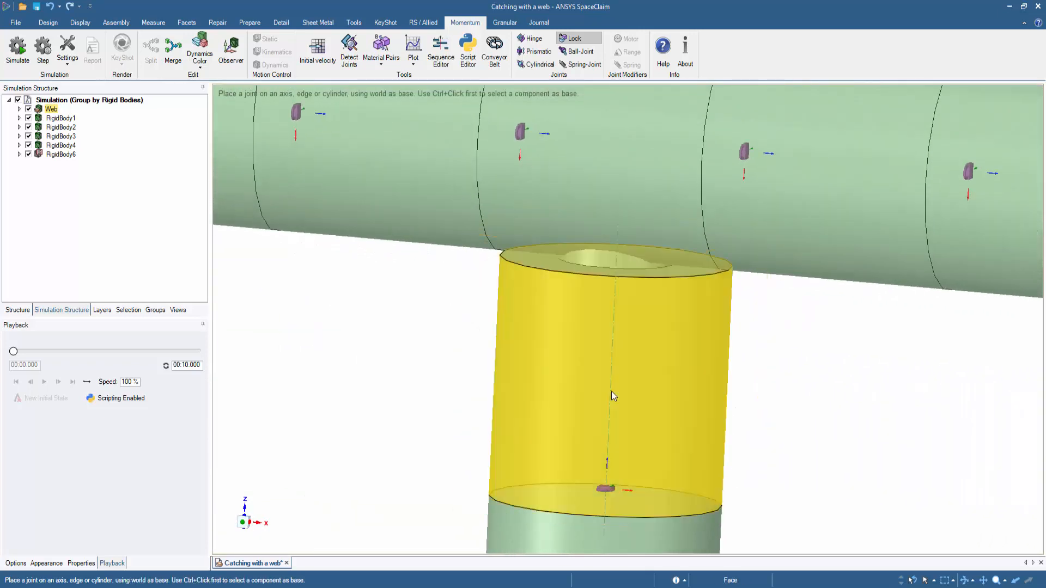
left_click(577, 372, "ctrl")
left_click(612, 195)
Add a Lock joint between the top segment of the third intermediate vertical strand and the upper horizontal strand.
scroll(580, 439, "down", 3)
middle_click_drag(711, 423, 590, 364, "ctrl")
middle_click_drag(833, 413, 338, 353, "ctrl")
scroll(572, 339, "up", 4)
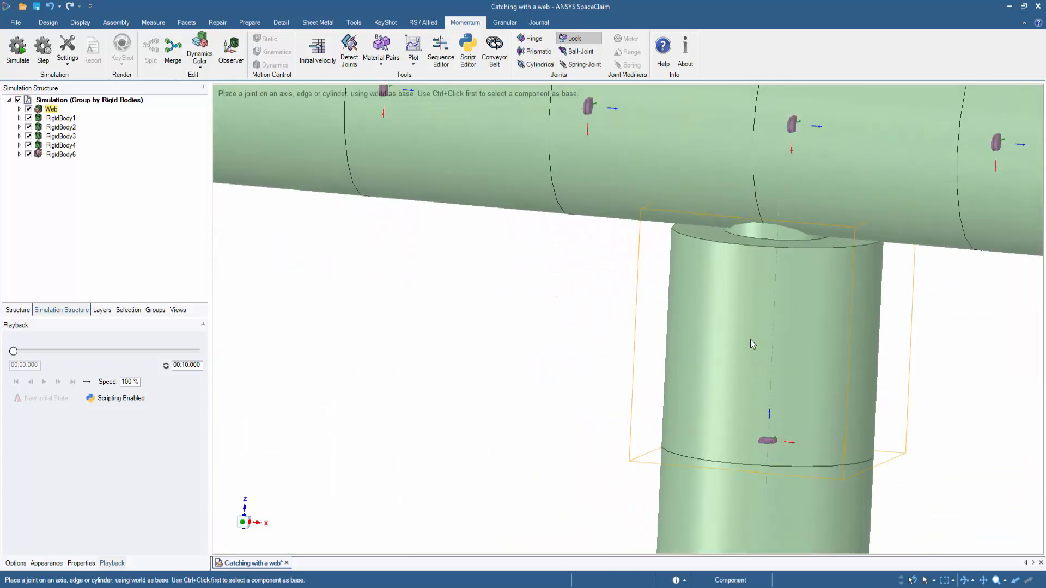
left_click(750, 339, "ctrl")
left_click(778, 142)
Lock the upper corner cube at the far X end to its adjoining horizontal and vertical strand segments, using the cube as base.
scroll(719, 436, "down", 4)
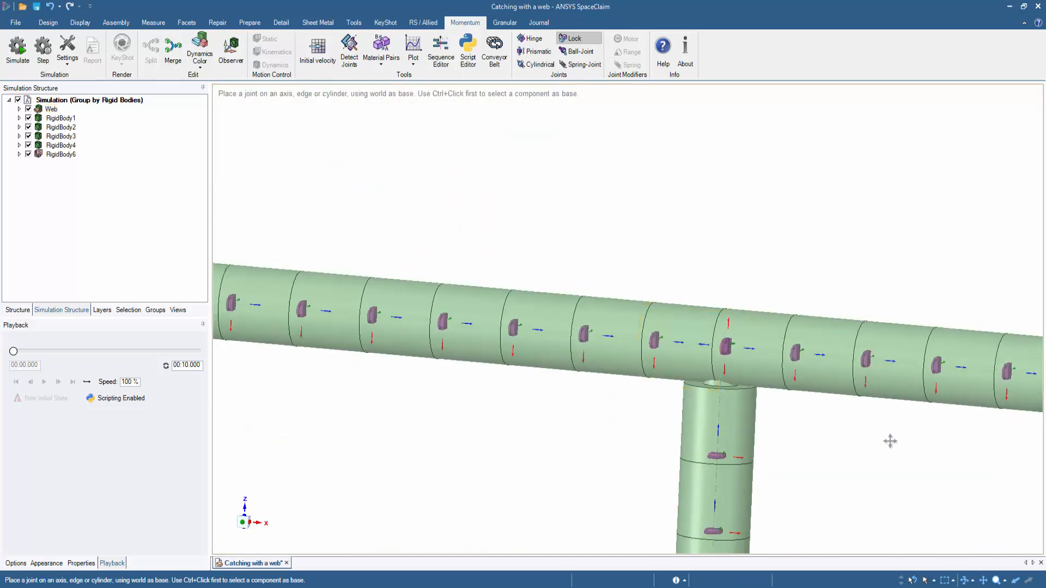
middle_click_drag(890, 442, 335, 316, "ctrl")
middle_click_drag(880, 390, 509, 354, "ctrl")
scroll(641, 292, "up", 1)
scroll(641, 291, "up", 3)
left_click(648, 256, "ctrl")
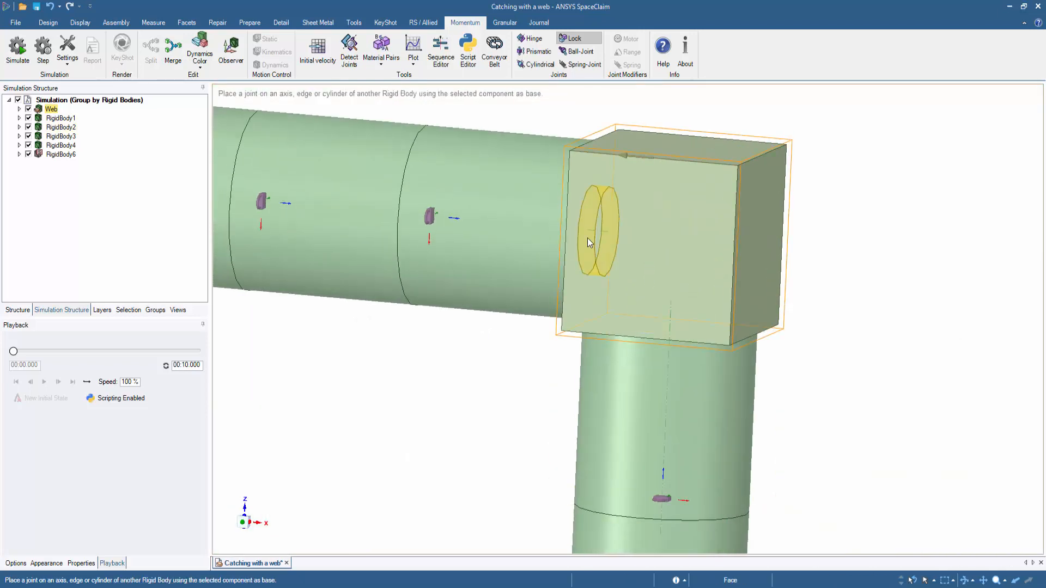
left_click(588, 238)
Lock the lower corner cube at the far X end to its adjoining vertical and horizontal strand segments, using the cube as base.
scroll(695, 321, "down", 4)
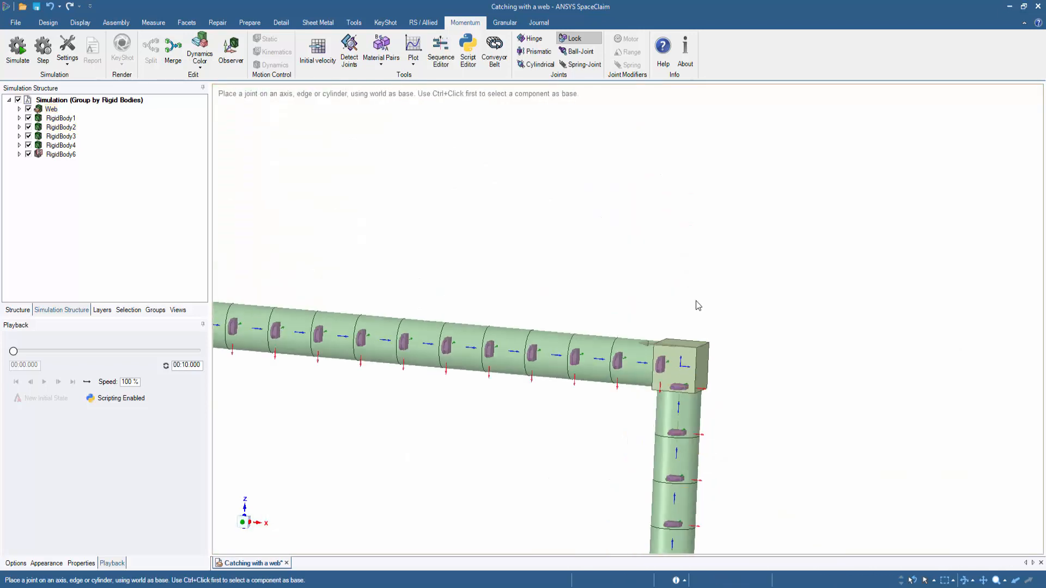
middle_click_drag(698, 305, 722, 117, "ctrl")
middle_click_drag(626, 531, 626, 337, "ctrl")
scroll(686, 393, "up", 4)
left_click(688, 400, "ctrl")
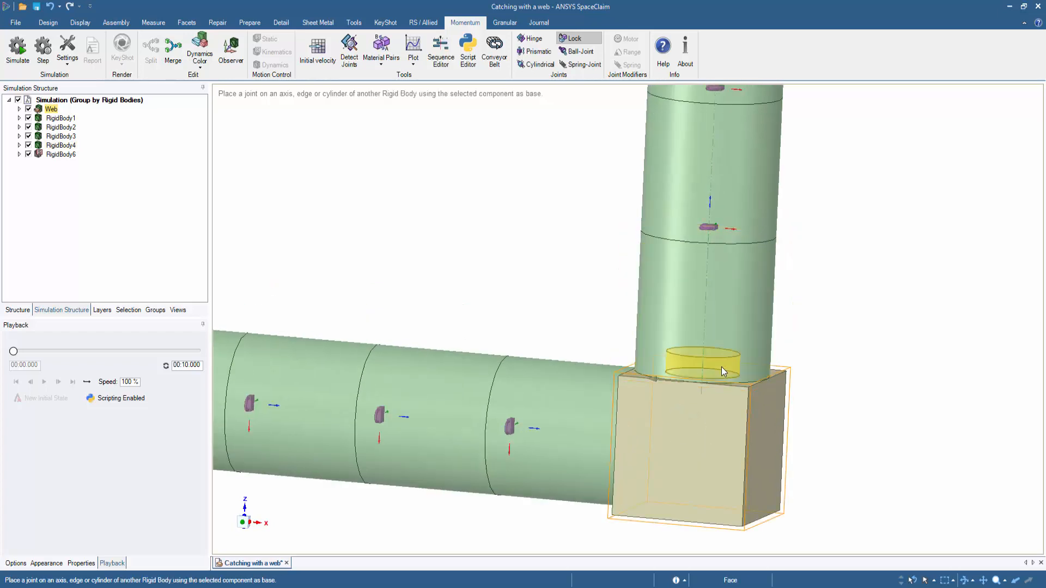
left_click(722, 369)
Lock the bottom segment of the third intermediate vertical strand to the lower horizontal strand segment beneath it.
scroll(454, 425, "down", 5)
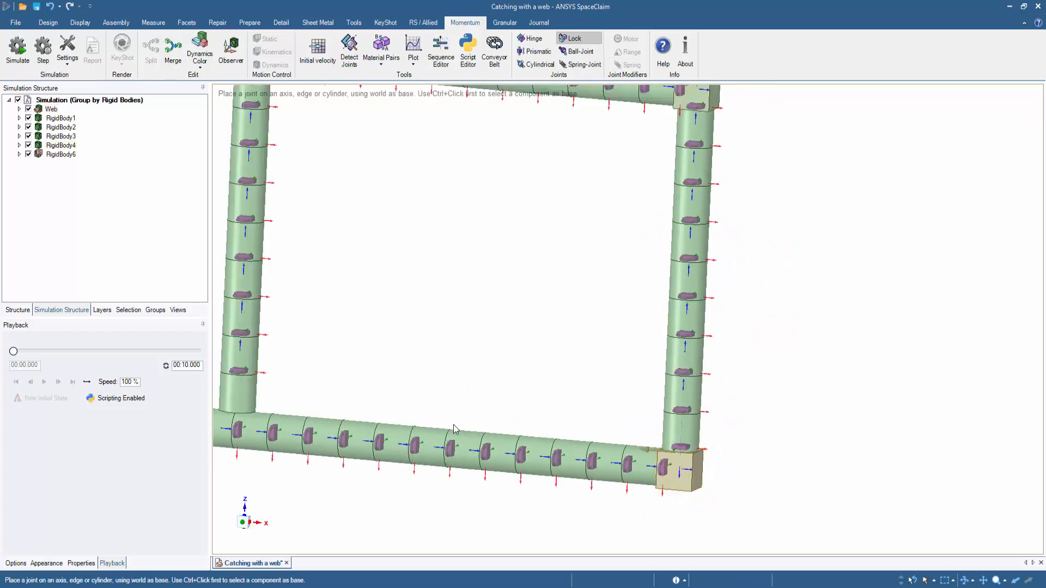
middle_click_drag(245, 406, 671, 351, "ctrl")
scroll(671, 351, "up", 5)
left_click(658, 345, "ctrl")
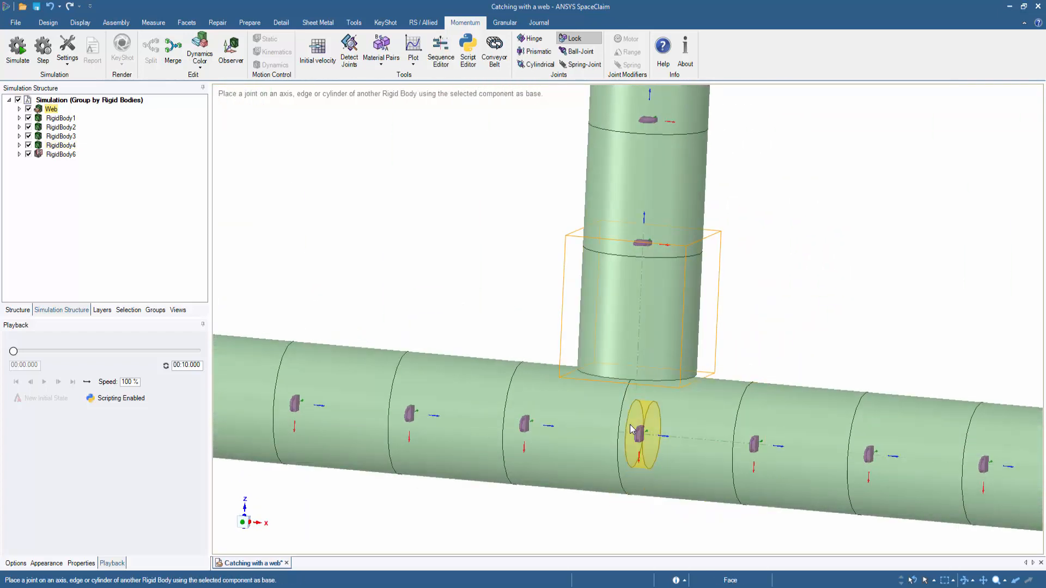
left_click(627, 426)
Lock the bottom segments of the second and first intermediate vertical strands to the lower horizontal strand.
middle_click_drag(430, 386, 1027, 426, "shift")
middle_click_drag(321, 349, 586, 359, "shift")
left_click(613, 335, "ctrl")
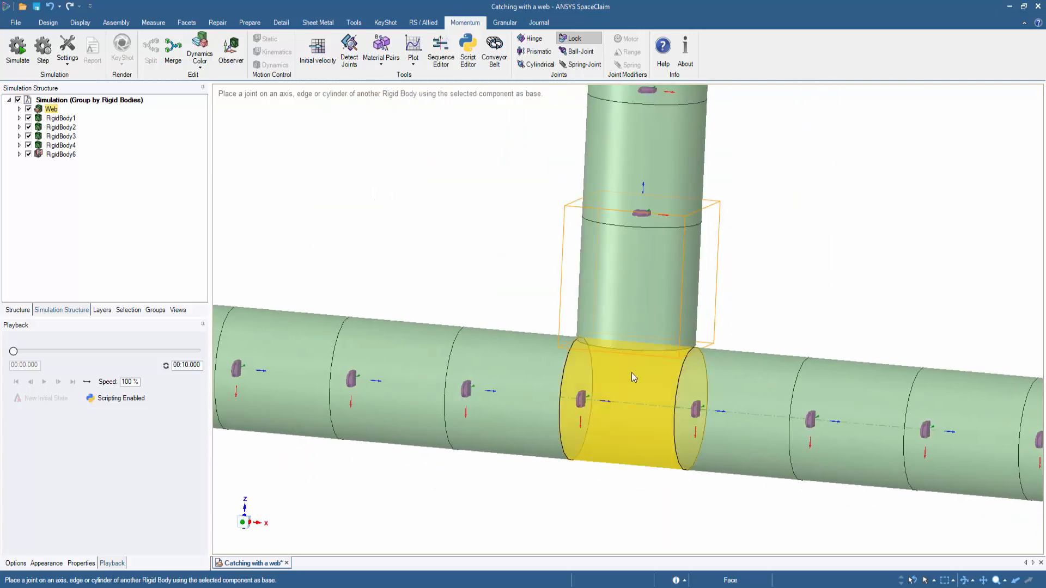
left_click(632, 372)
middle_click_drag(441, 360, 920, 389, "shift")
middle_click_drag(229, 354, 704, 399, "shift")
left_click(633, 283, "ctrl")
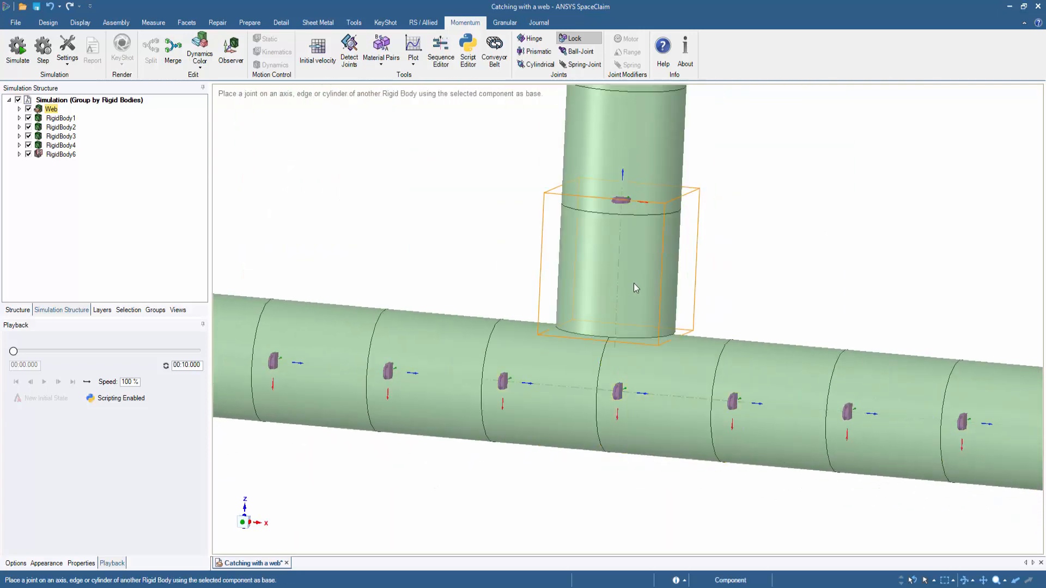
left_click(620, 374)
Finish placing Lock joints and save the document.
scroll(401, 334, "down", 5)
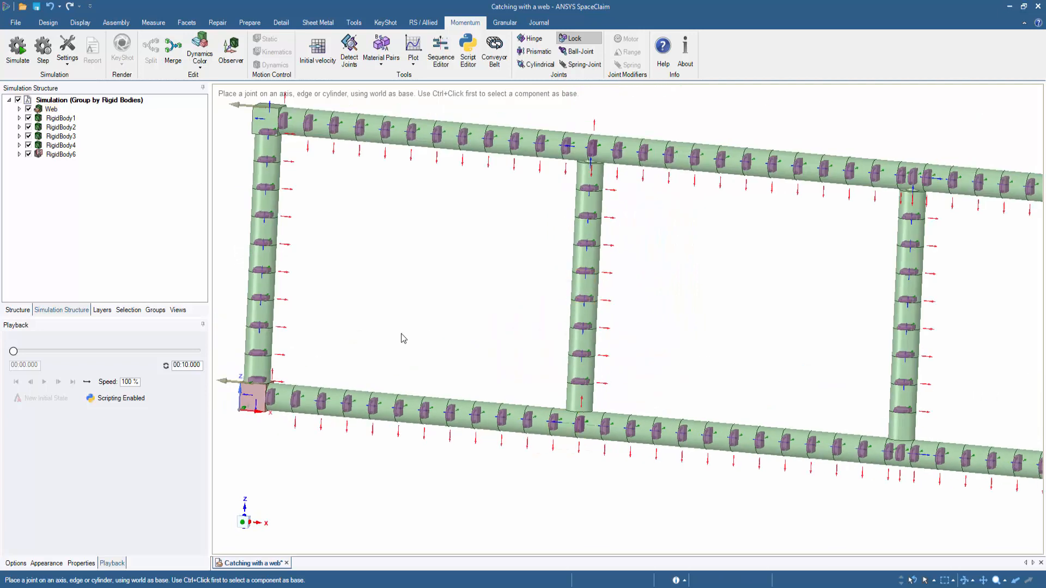
middle_click_drag(401, 333, 505, 323, "shift")
key("h")
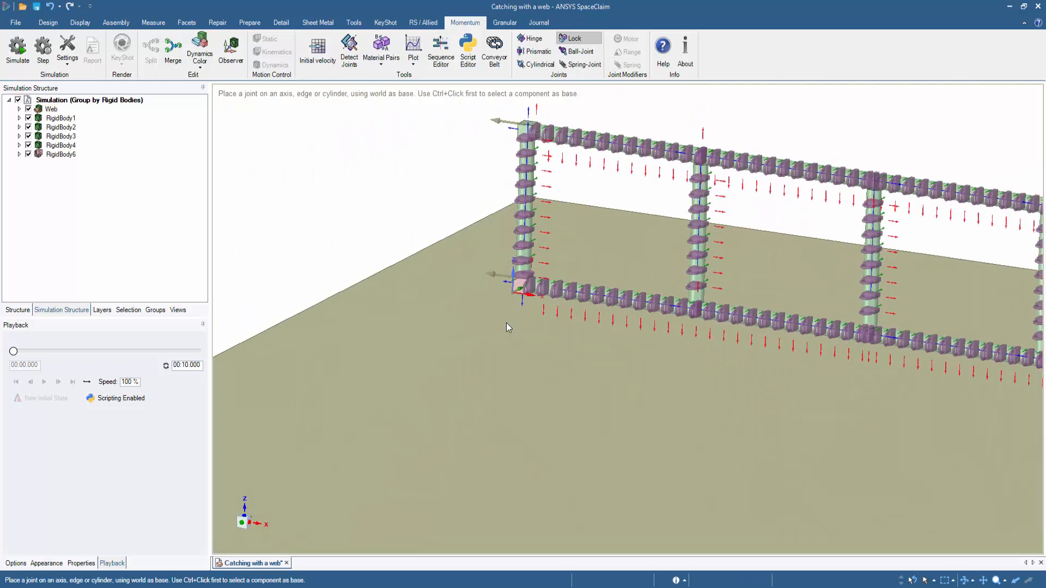
key("ctrl+s")
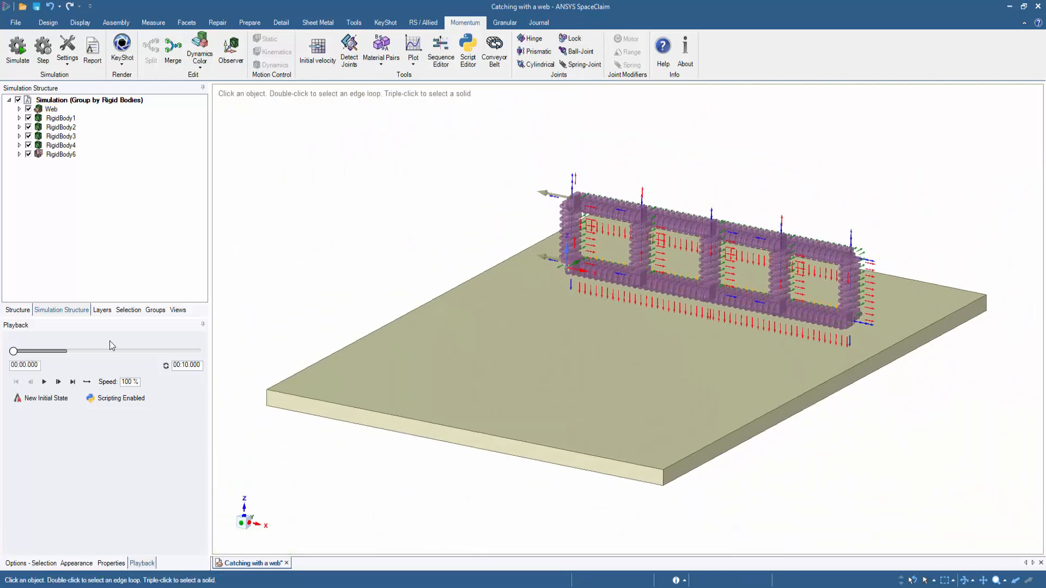
Set the rotational elasticity about X, Y and Z to 1 Nm/° for all Lock joints, from Lock5 through Lock155.
left_click(18, 310)
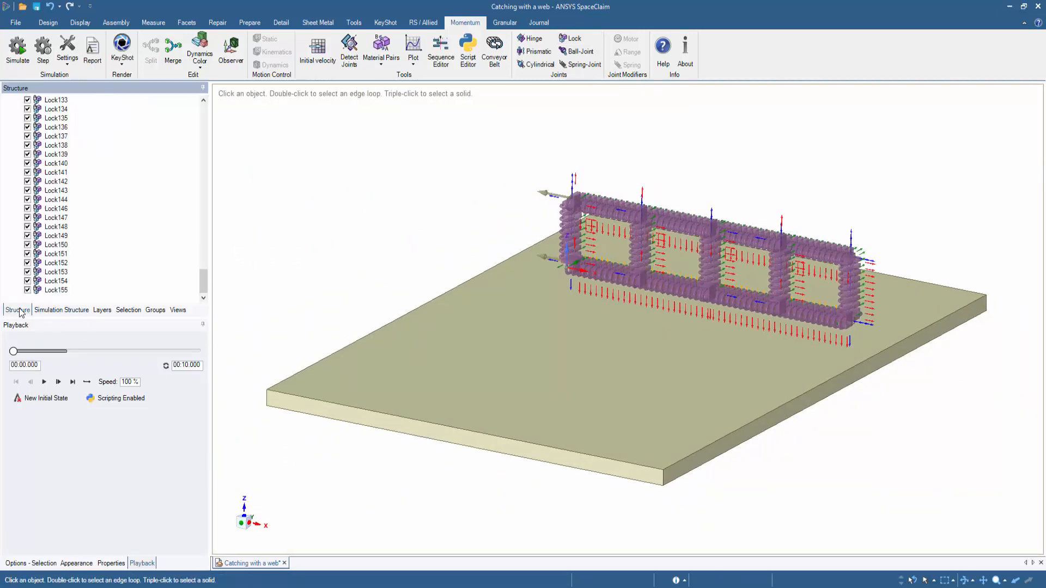
left_click_drag(202, 283, 195, 139)
left_click(103, 163, "shift")
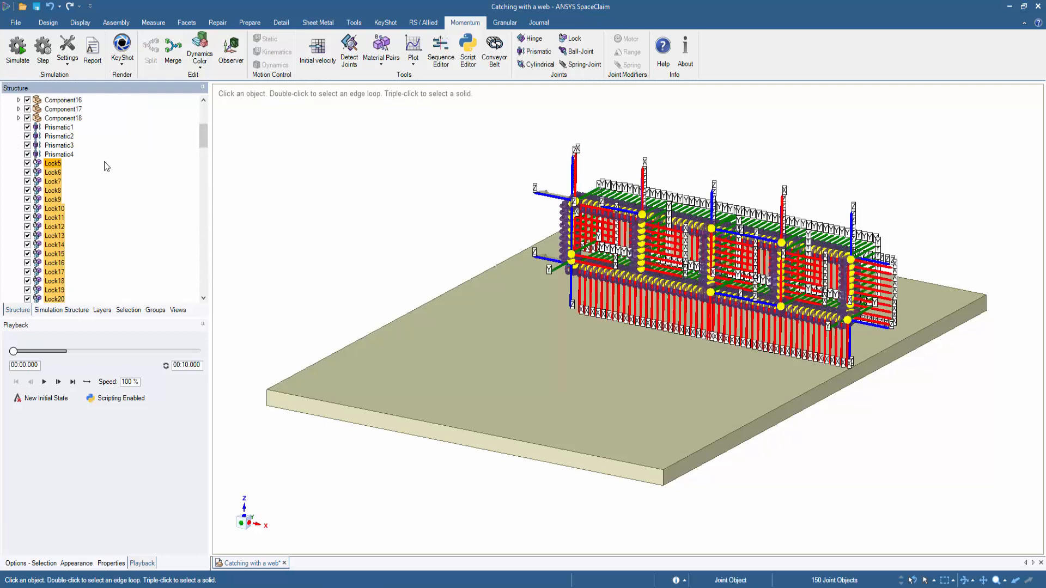
left_click(110, 563)
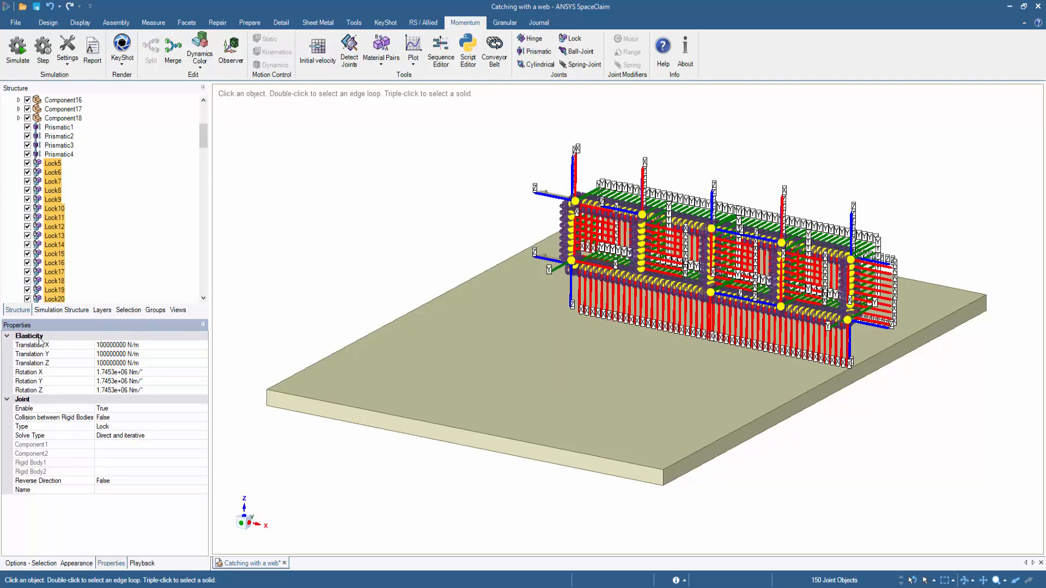
left_click(148, 355)
left_click(148, 364)
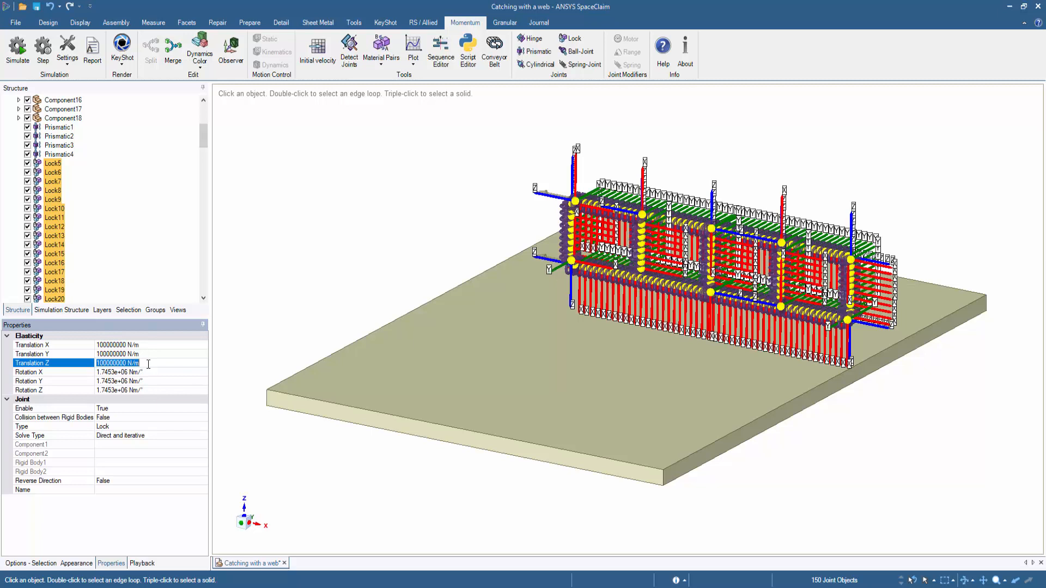
left_click(148, 372)
type("1")
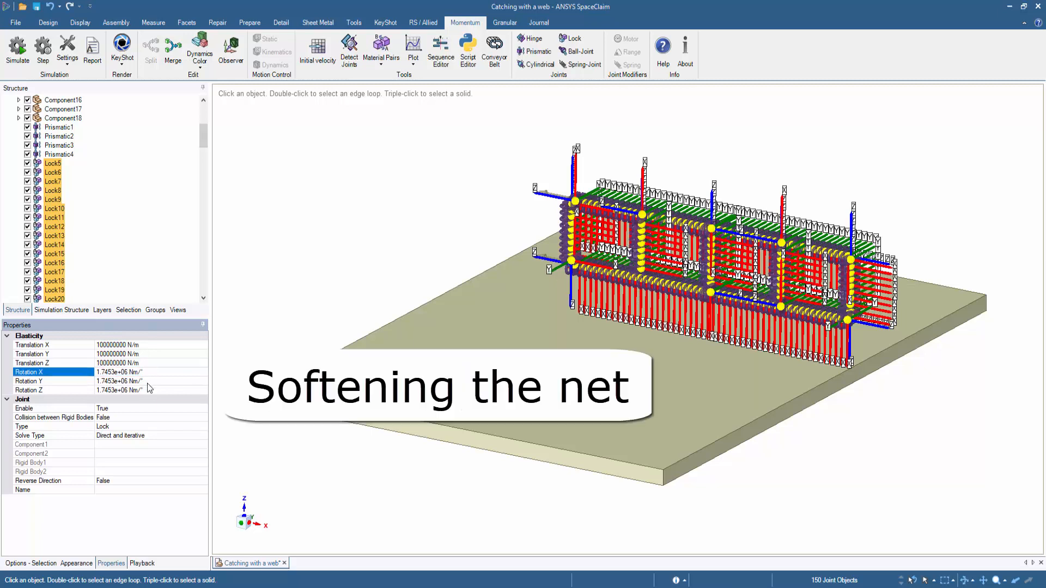
left_click(147, 382)
type("1")
left_click(149, 390)
type("1")
key("Return")
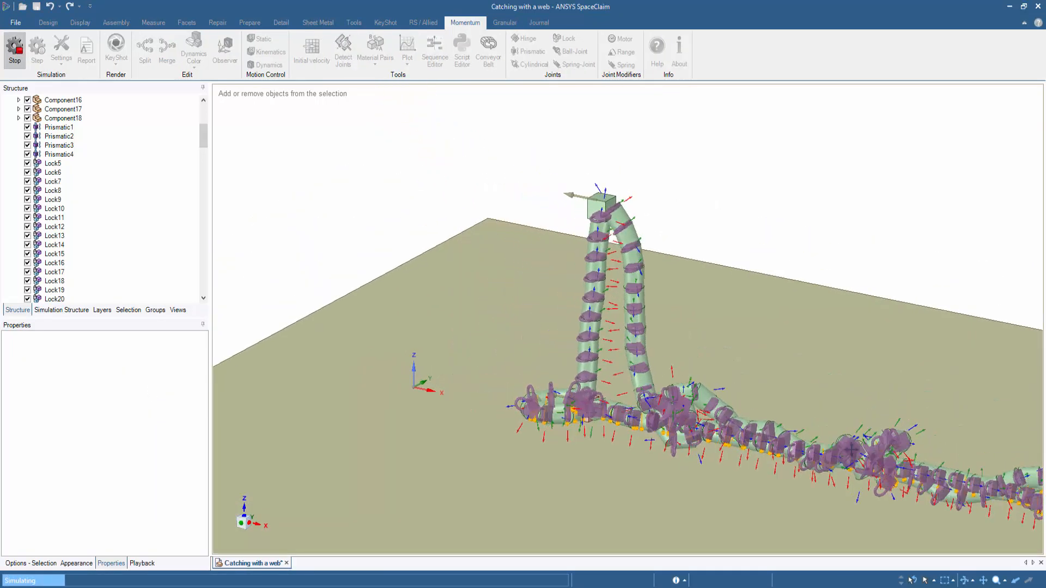
Turn off joint rendering and play back the softened net's simulation, returning to the initial state.
middle_click_drag(584, 359, 306, 260, "shift")
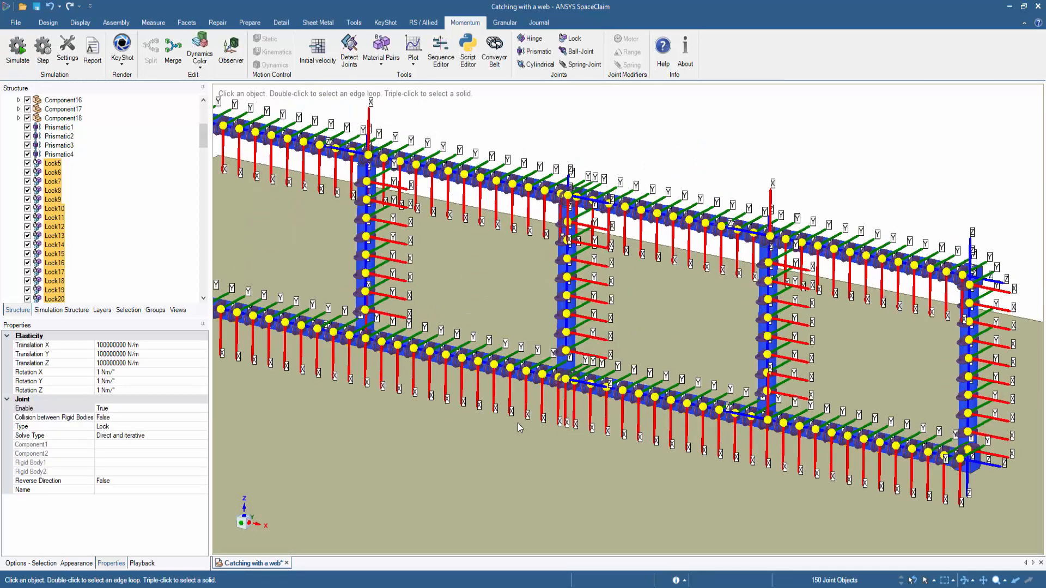
left_click(68, 54)
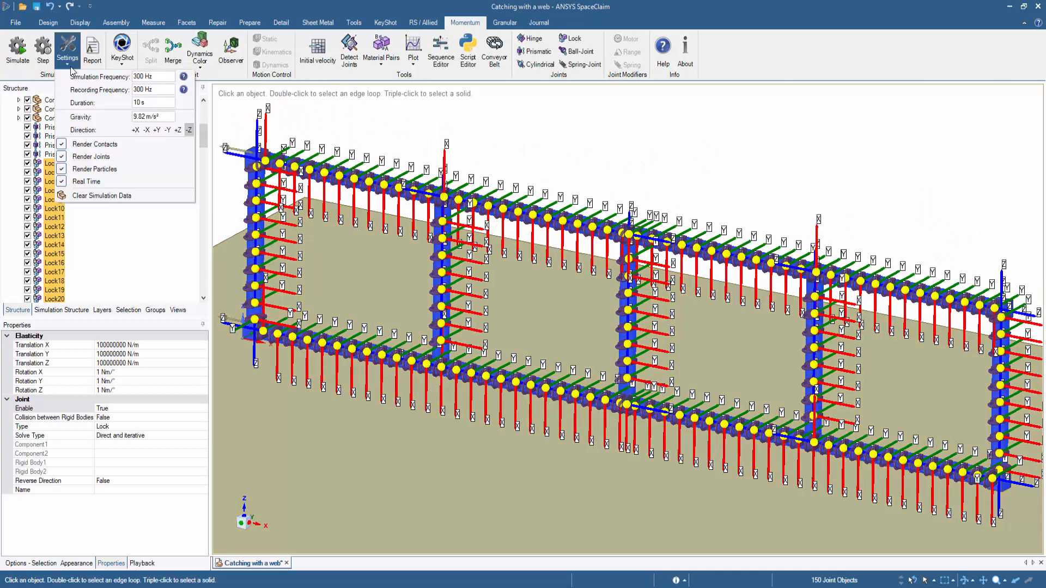
left_click(116, 157)
left_click(142, 564)
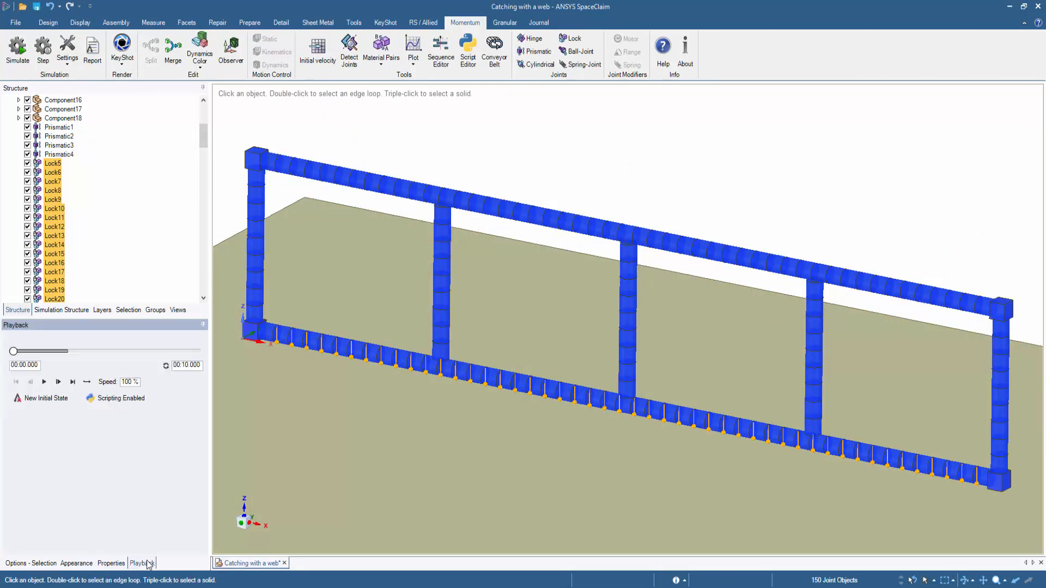
left_click(44, 382)
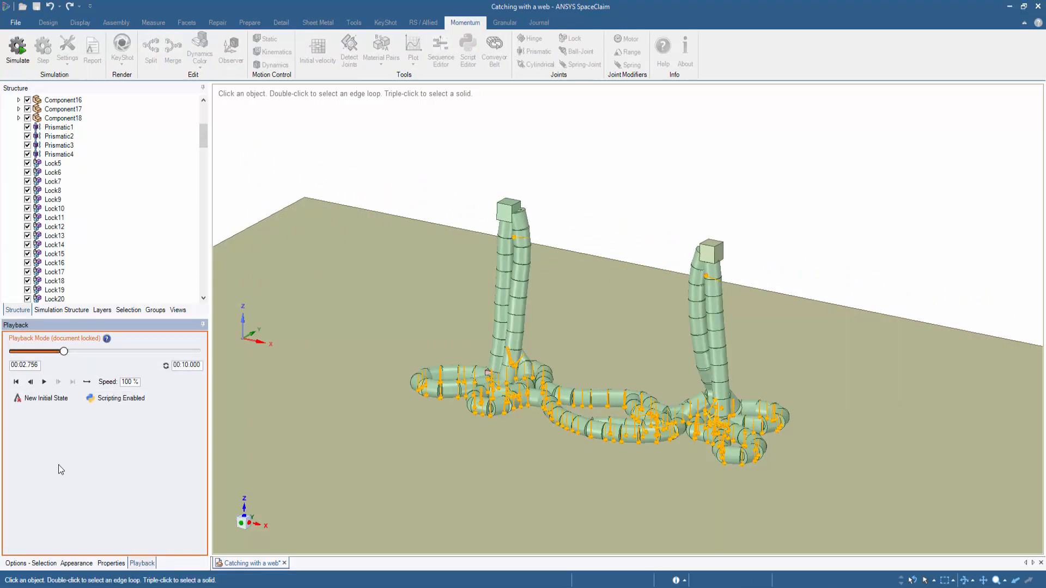
left_click(17, 381)
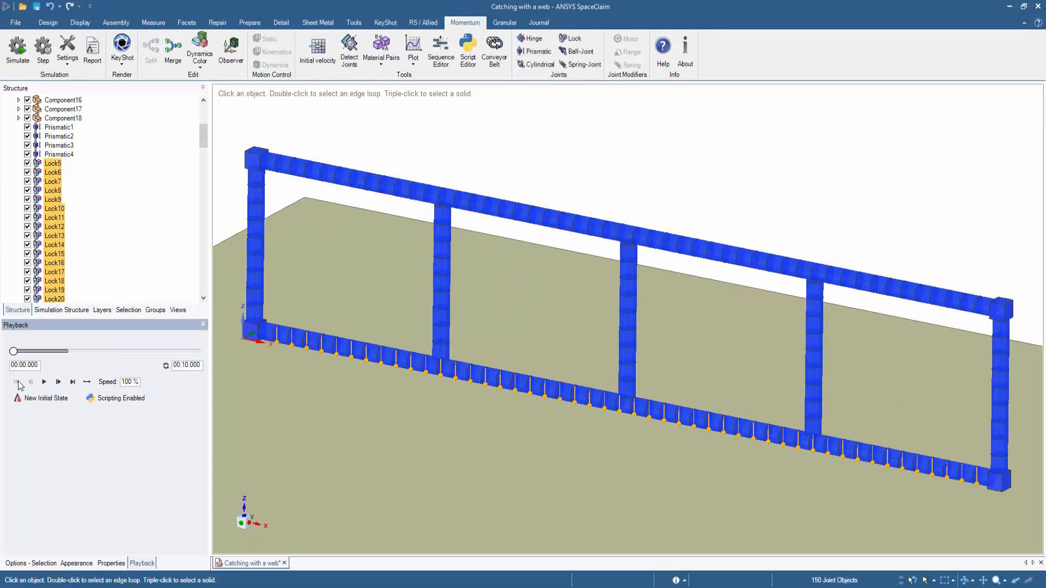
Enable the Spring modifier on joints Prismatic1 through Prismatic4 and simulate the net again.
left_click(59, 127)
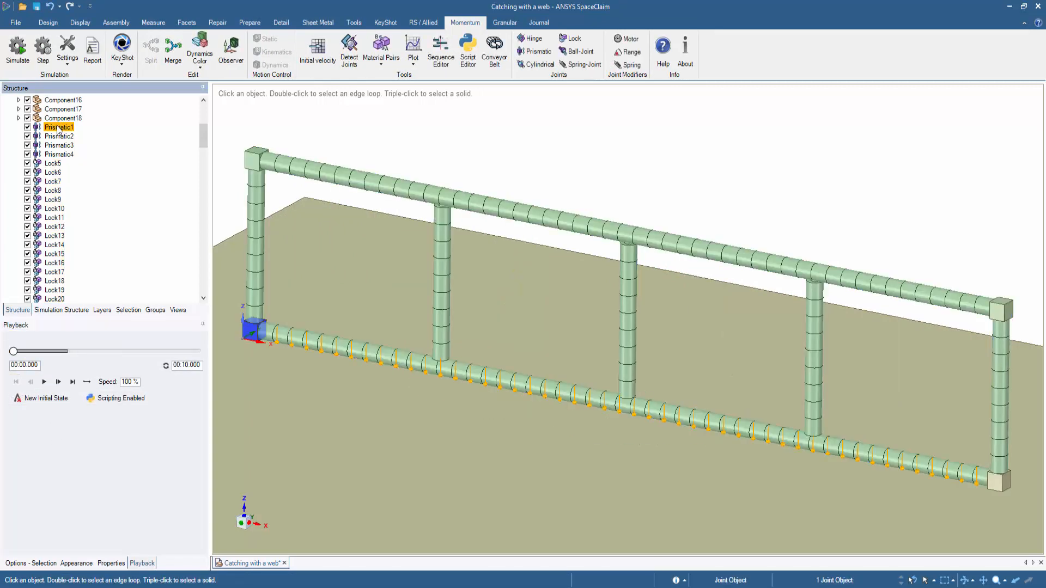
left_click(58, 154, "shift")
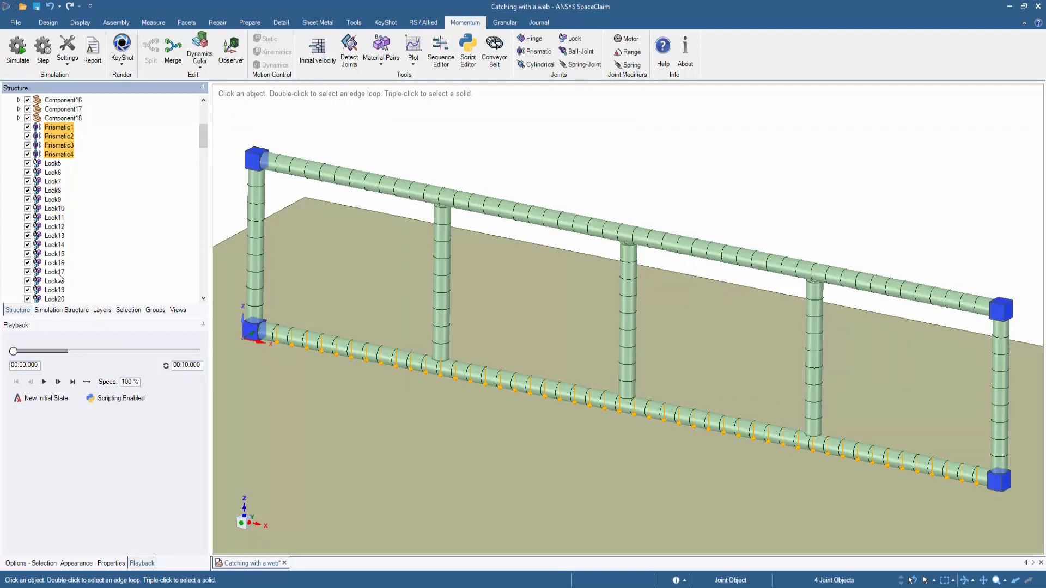
left_click(112, 563)
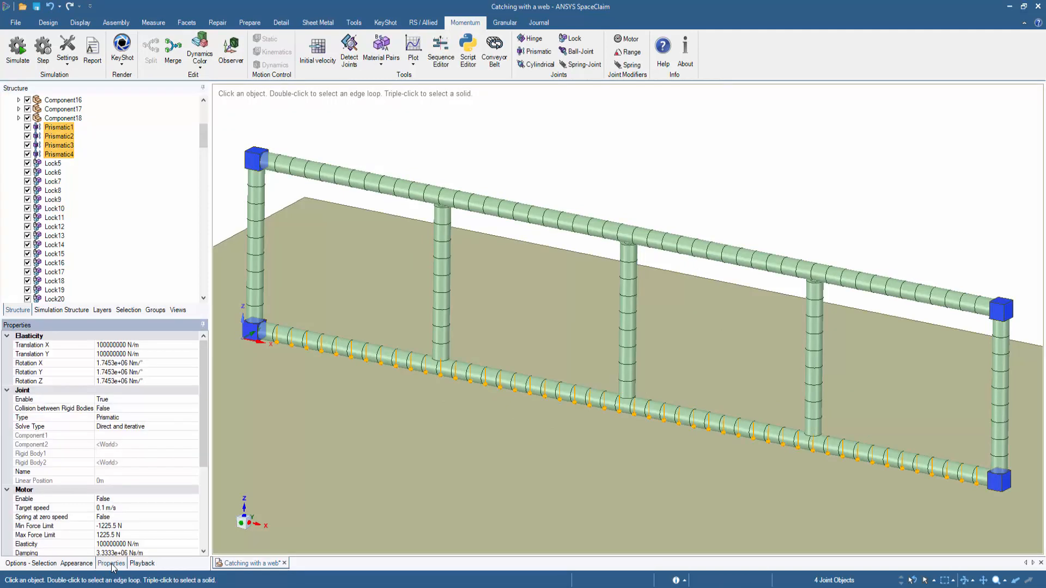
left_click(7, 336)
left_click(8, 345)
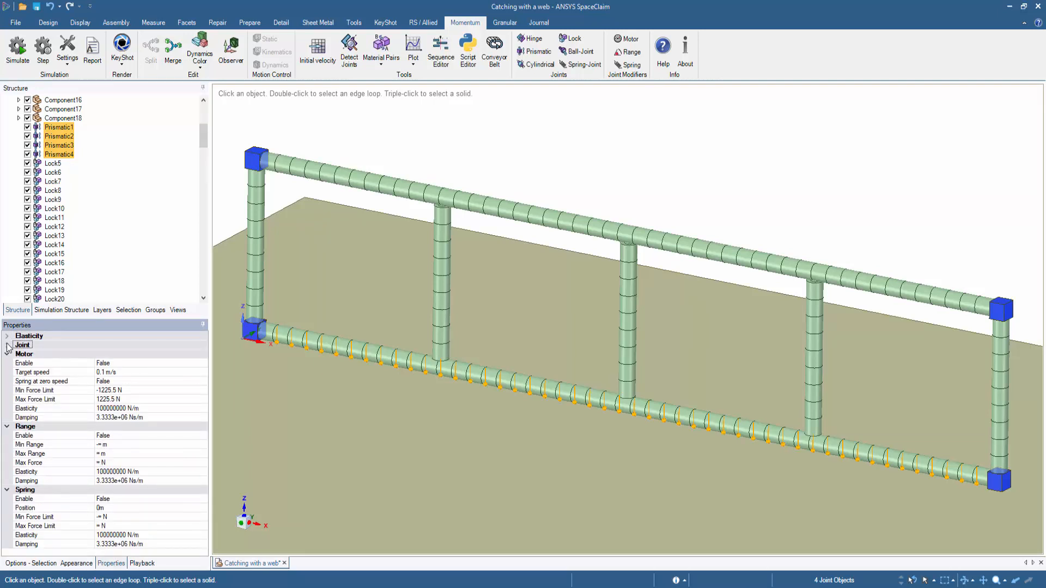
left_click(7, 354)
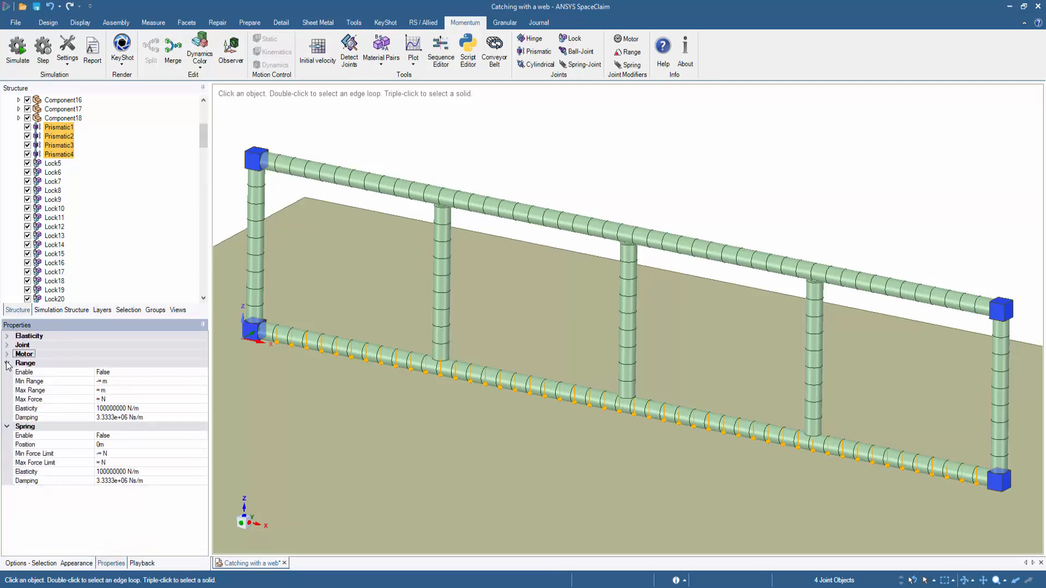
left_click(7, 364)
double_click(115, 383)
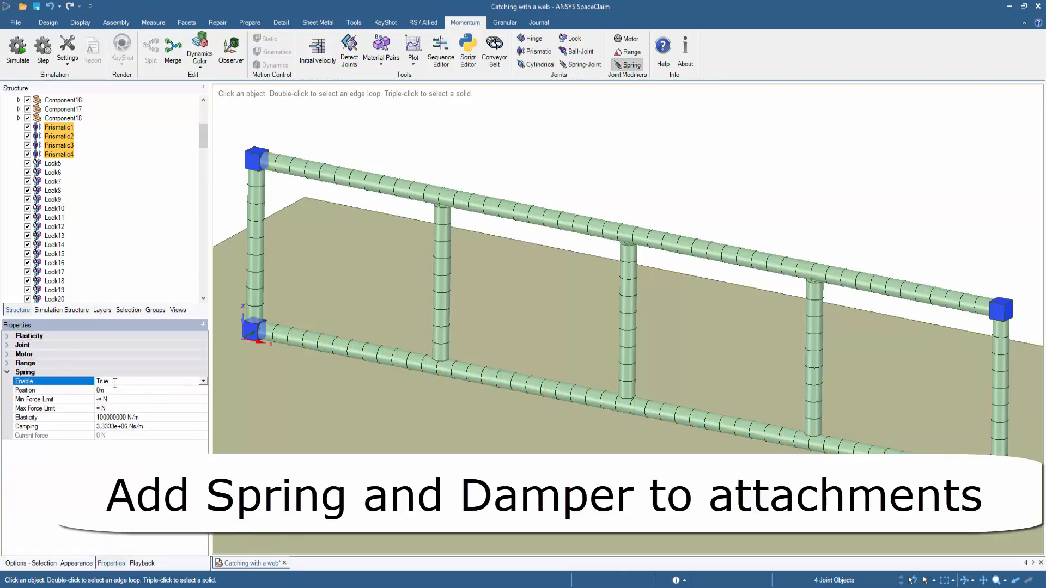
key("F5")
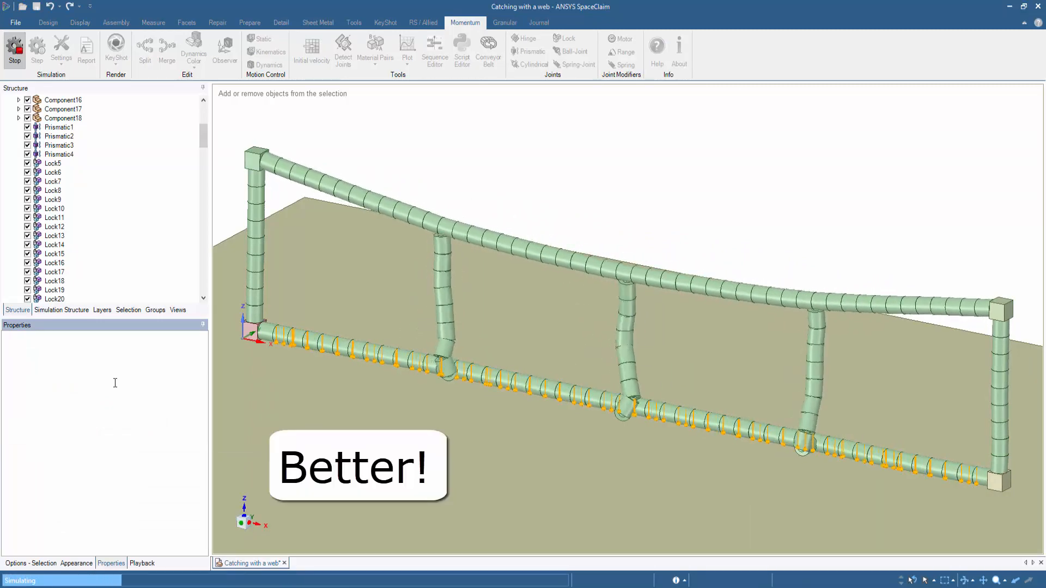
Show the playback timeline of the running net simulation and stop the run.
left_click(142, 562)
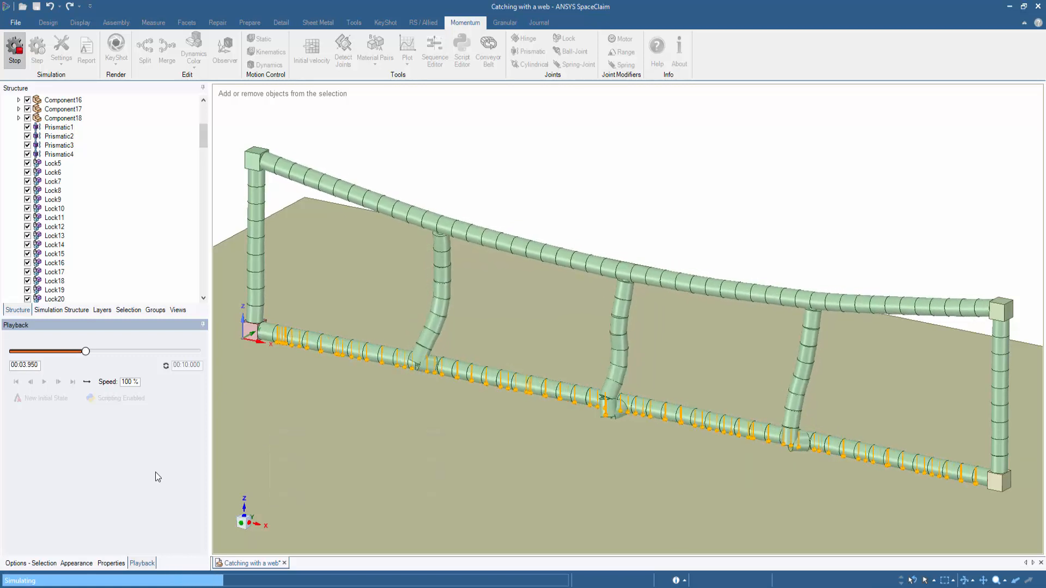
key("Escape")
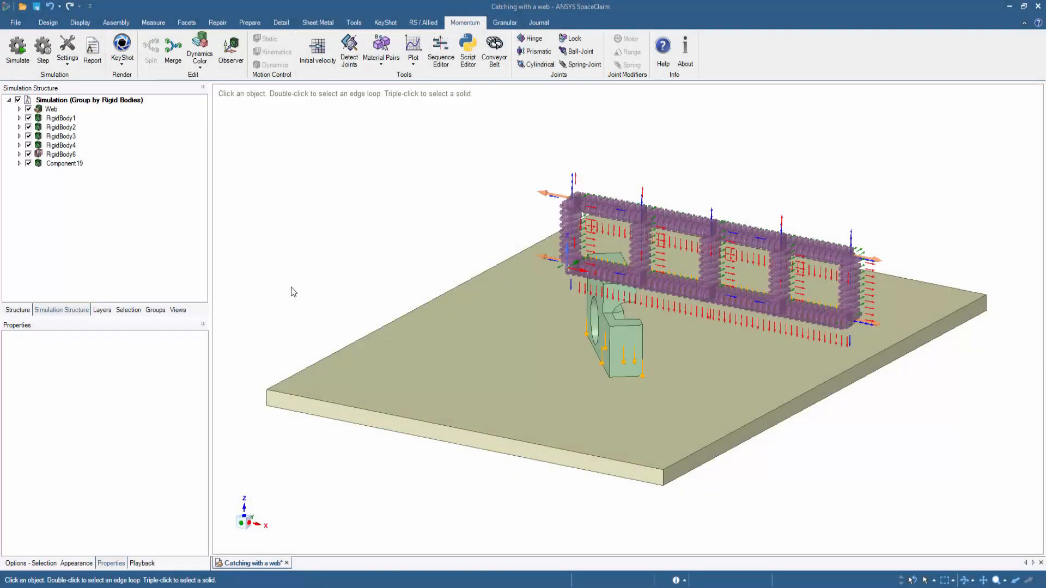
Select the Component19 body in front of the net and examine its linear velocity along the Y axis.
middle_click_drag(560, 418, 507, 390)
middle_click_drag(722, 376, 733, 441, "ctrl")
middle_click_drag(666, 384, 667, 399)
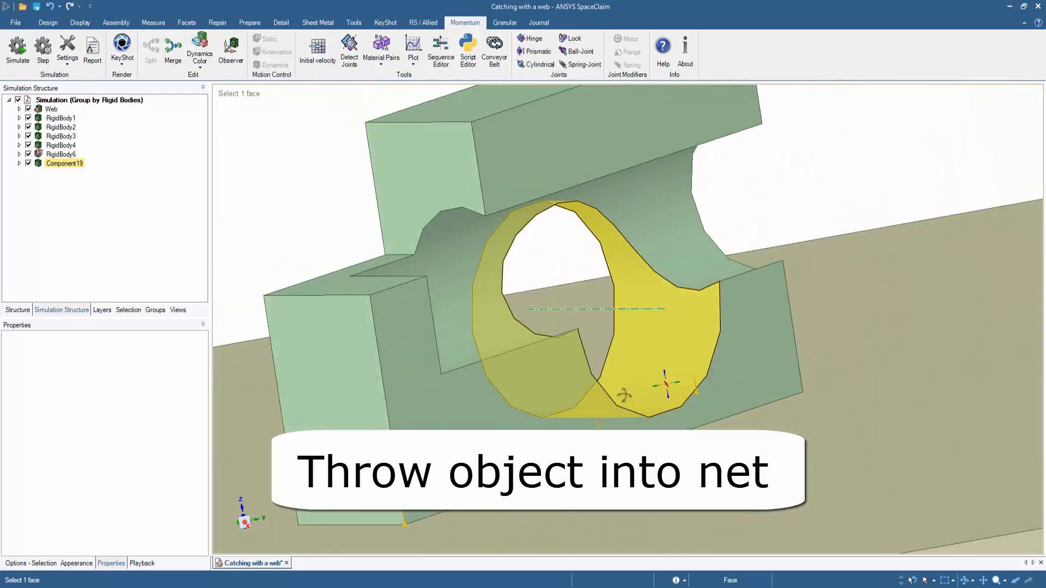
left_click(558, 402)
left_click(55, 164)
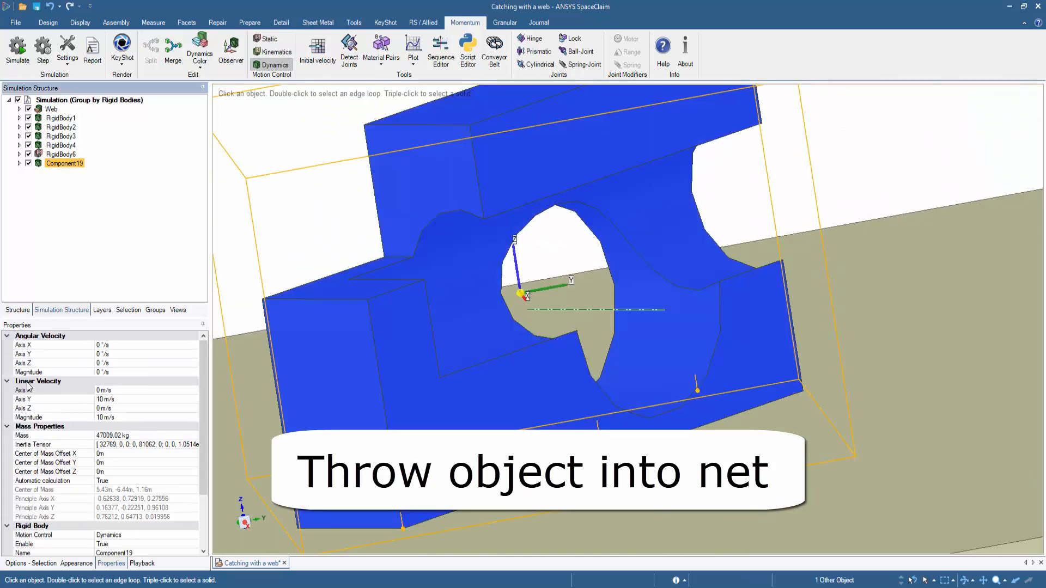
left_click(22, 399)
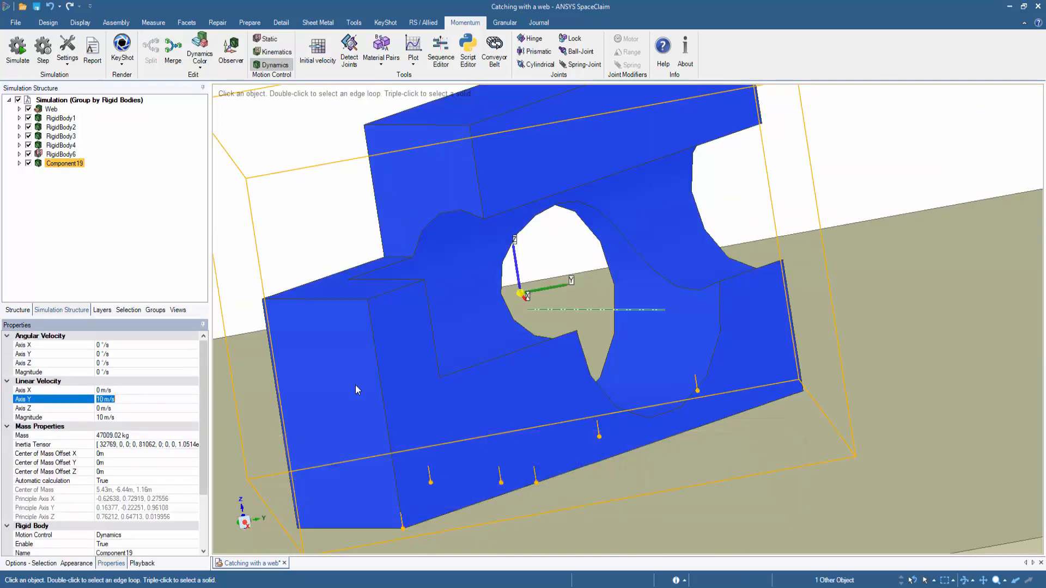
left_click(851, 202)
Select the Prismatic joint at the net's upper corner cube beside RigidBody2.
scroll(853, 218, "down", 5)
middle_click_drag(787, 340, 556, 391)
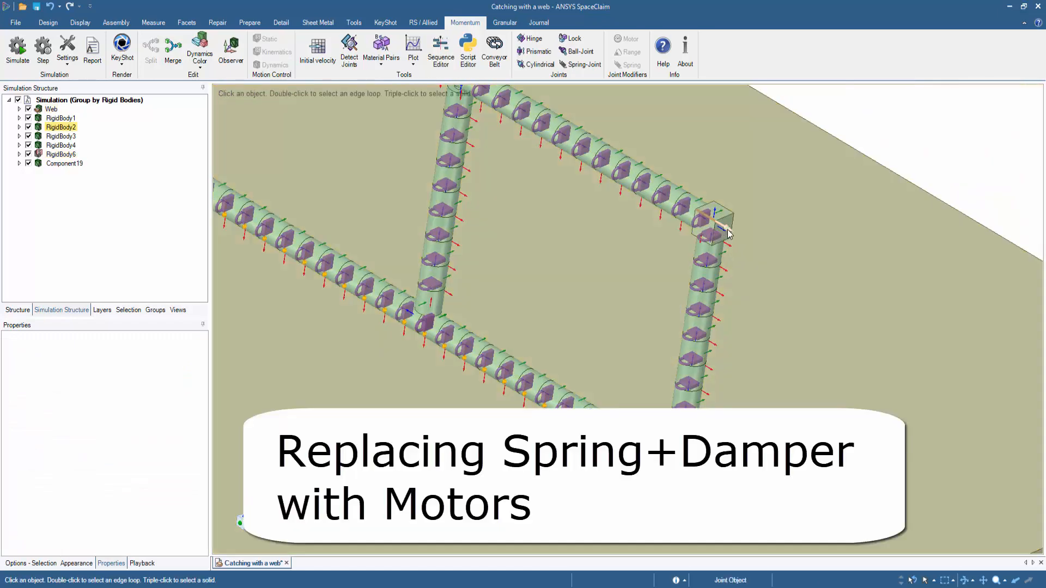
left_click(730, 235)
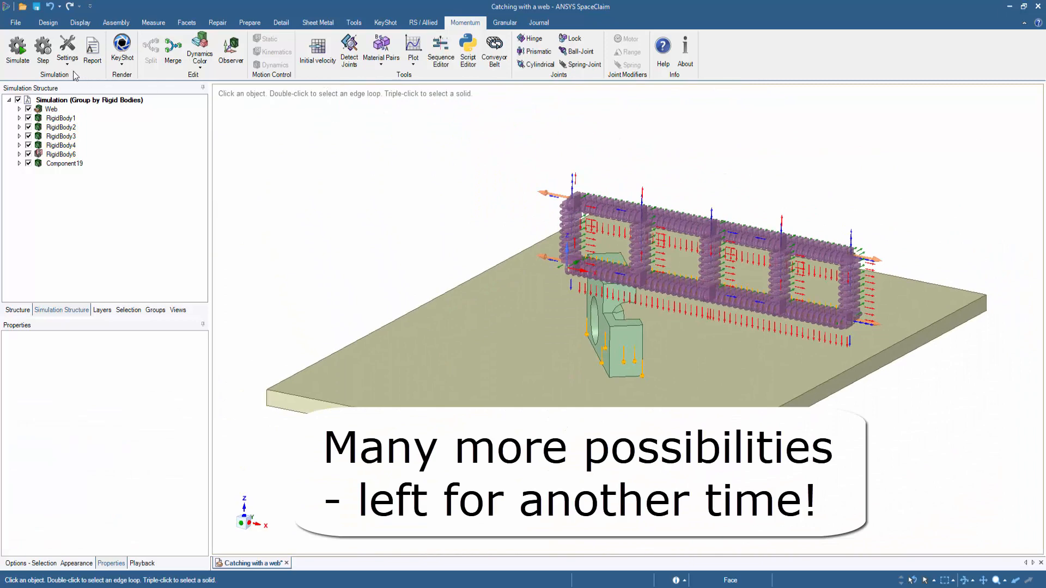
Turn off joint rendering and simulate Component19 being thrown into the net.
left_click(68, 65)
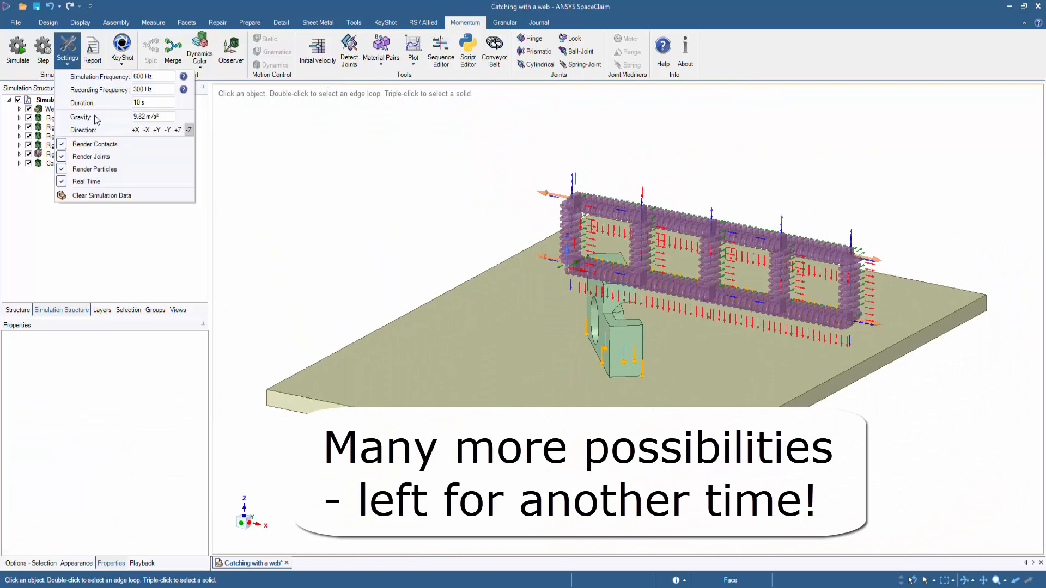
left_click(163, 195)
key("ctrl+space")
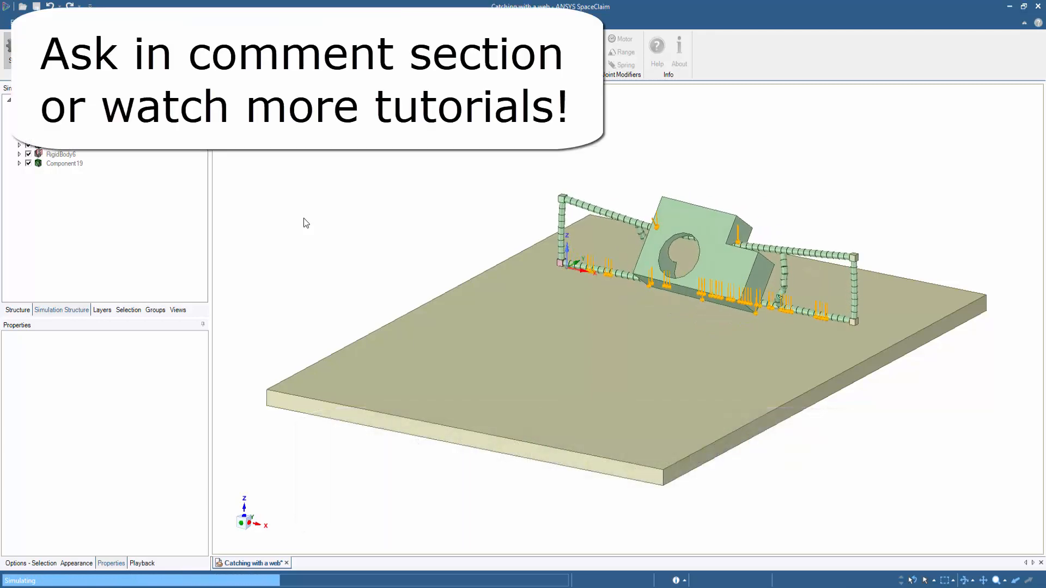
middle_click_drag(302, 218, 560, 336)
scroll(559, 336, "up", 5)
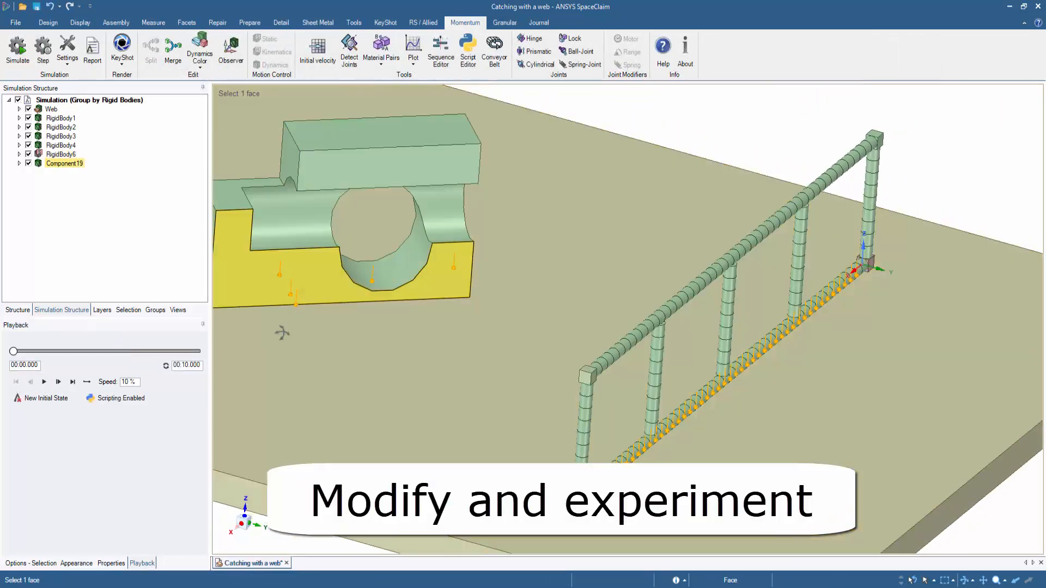
Pull the end face of Component19's upper block inward to shorten it and round the block's lower edge by about 0.13 m.
left_click(285, 165)
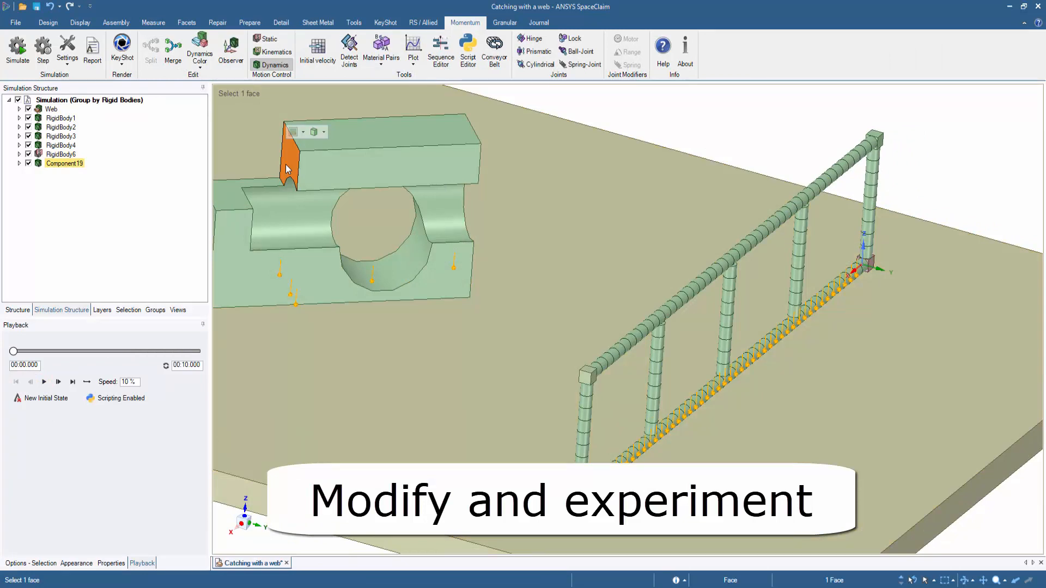
key("p")
left_click_drag(286, 165, 346, 162)
left_click_drag(417, 185, 417, 167)
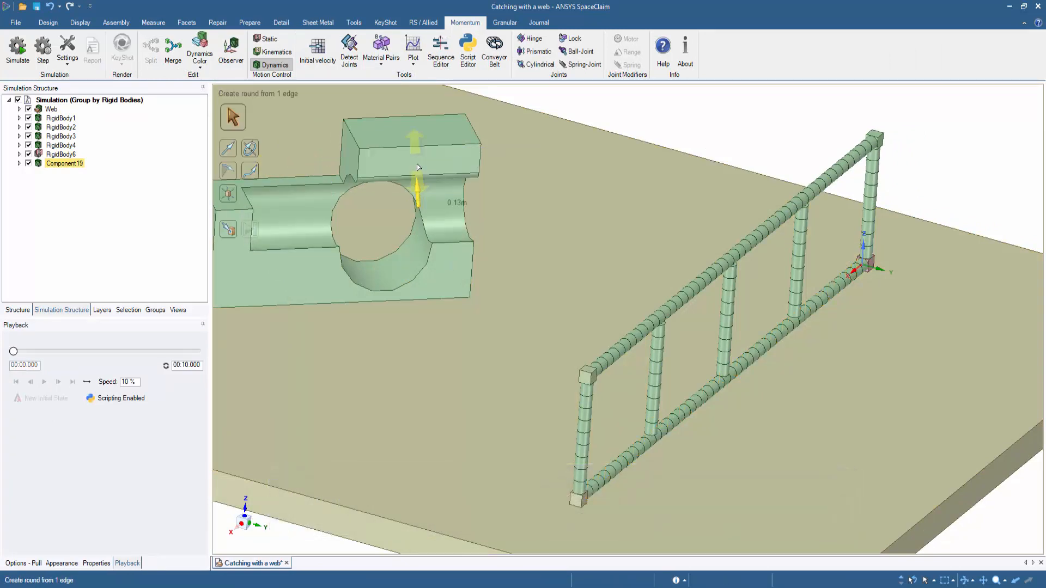
key("Return")
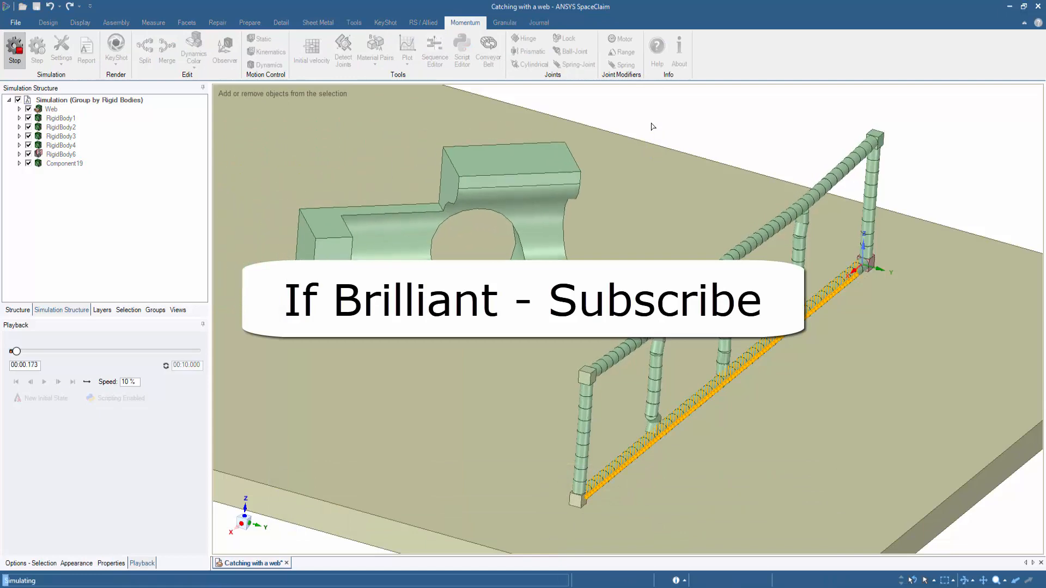